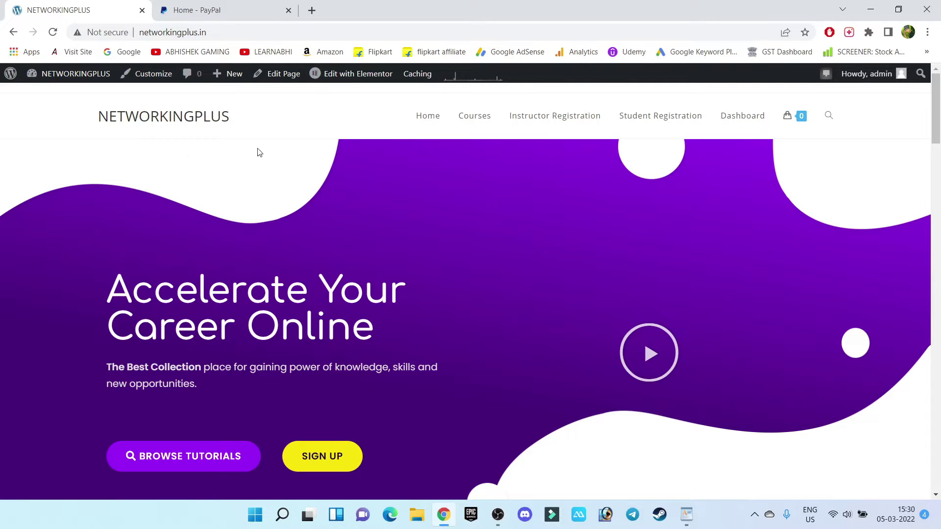
Step: Select the site title on the NETWORKINGPLUS front page, then clear the selection
left_click_drag(248, 137, 90, 117)
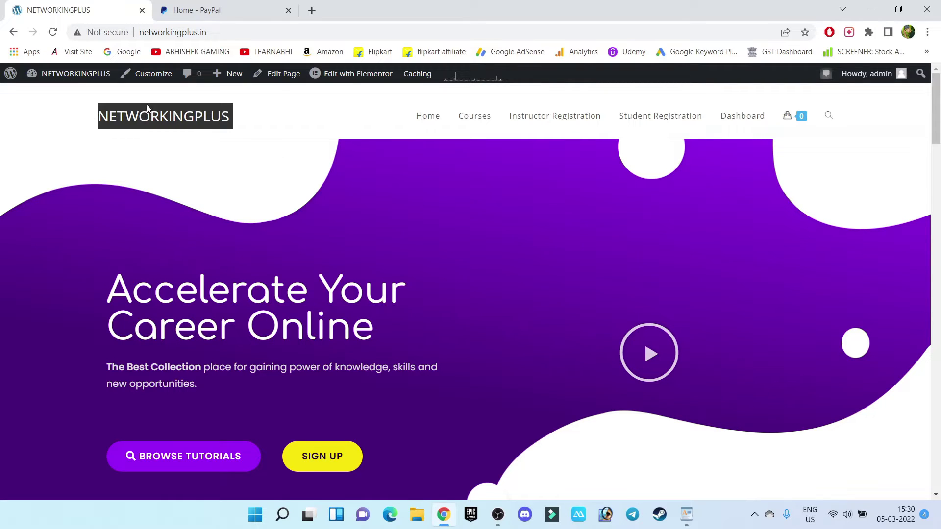
left_click(259, 119)
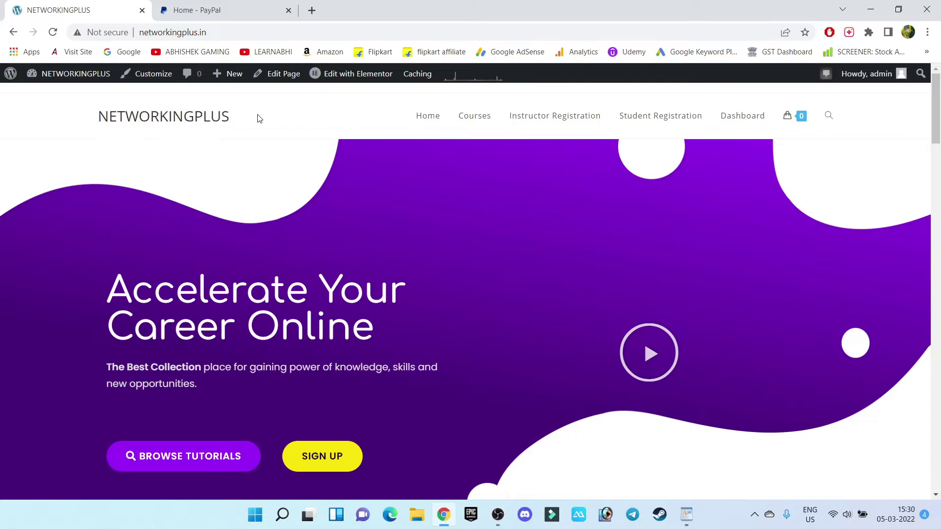
Step: Go to the admin Dashboard, then open WooCommerce > Settings from the sidebar
mouse_move(56, 74)
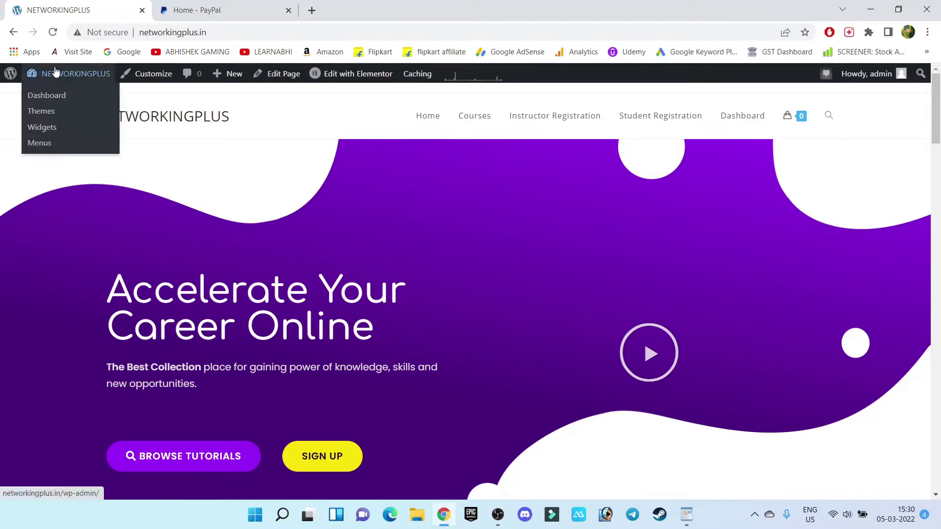
left_click(48, 97)
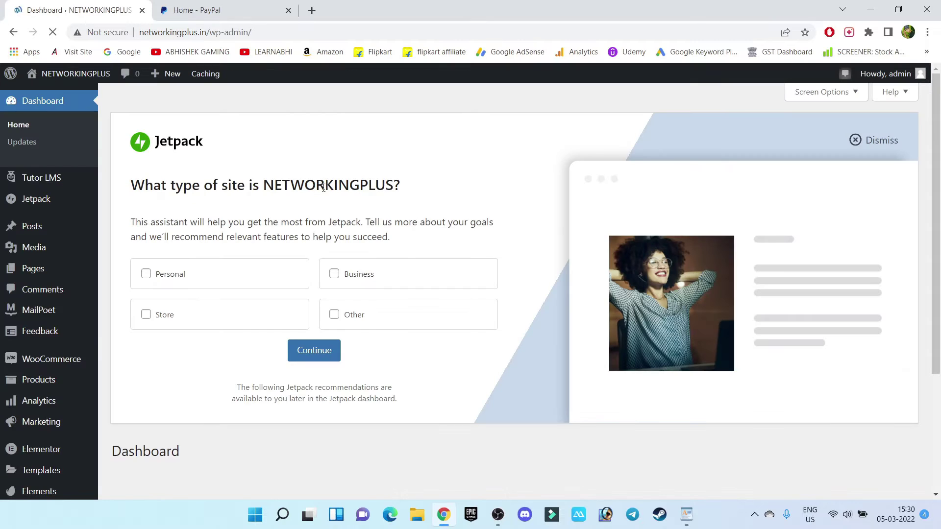
scroll(22, 212, "down", 4)
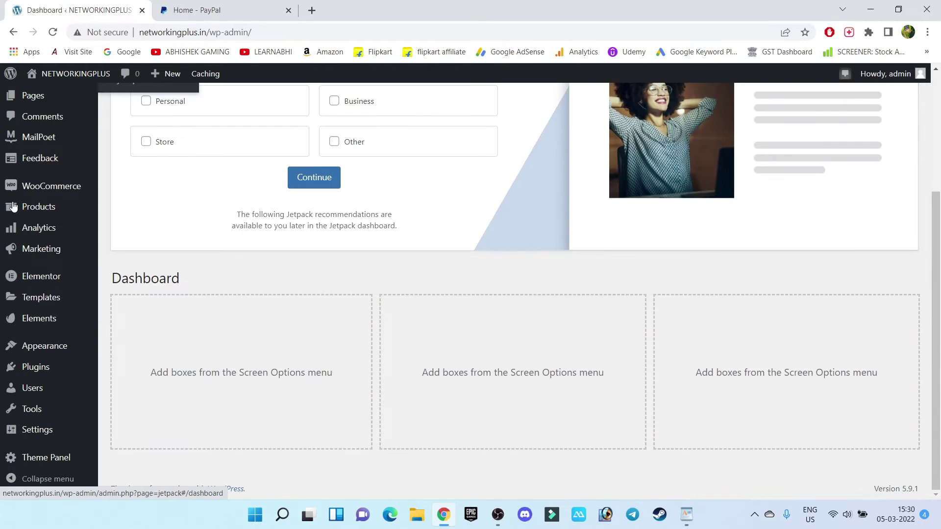
mouse_move(43, 374)
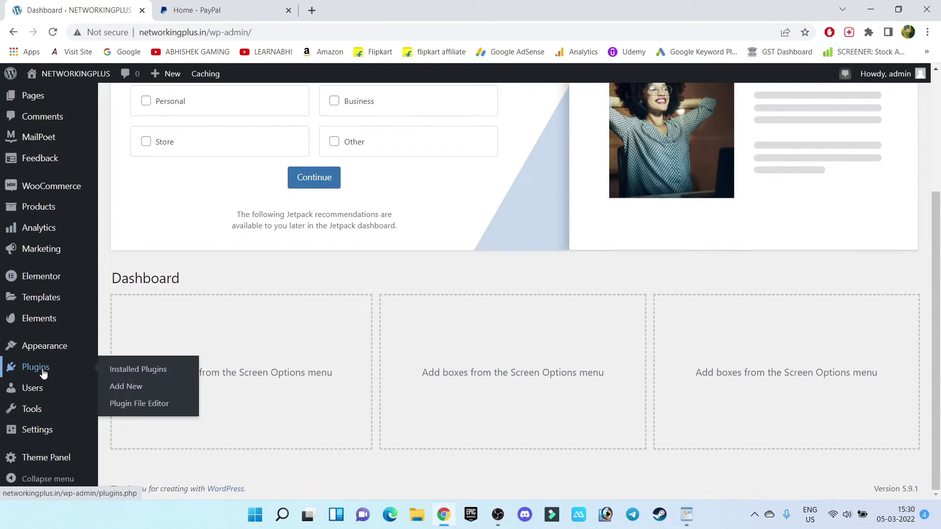
mouse_move(39, 189)
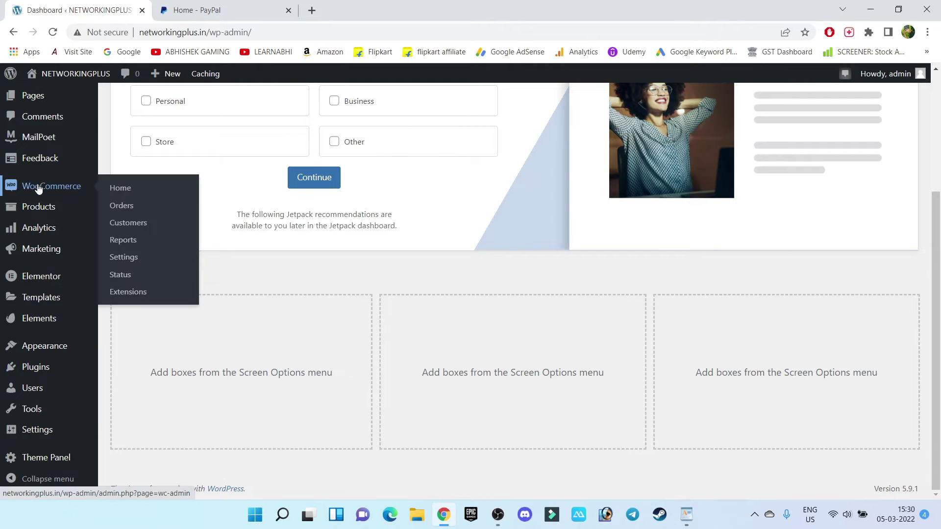
left_click(118, 265)
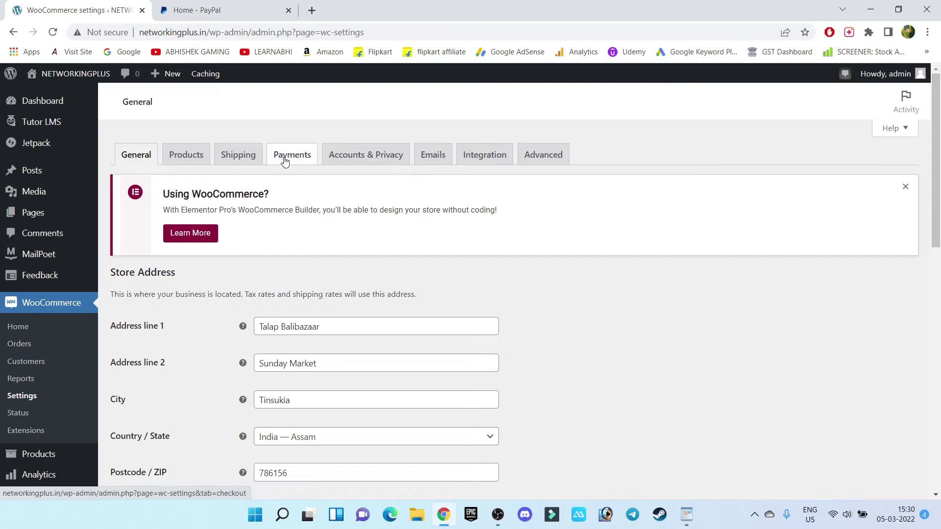
Step: Show the Payments tab and scroll through its four disabled payment methods
left_click(284, 161)
scroll(384, 367, "down", 2)
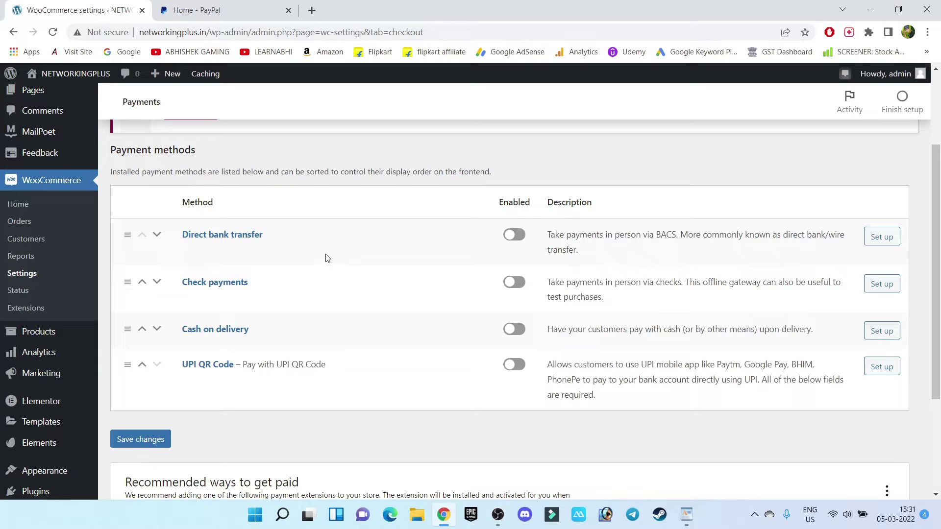
scroll(71, 256, "down", 3)
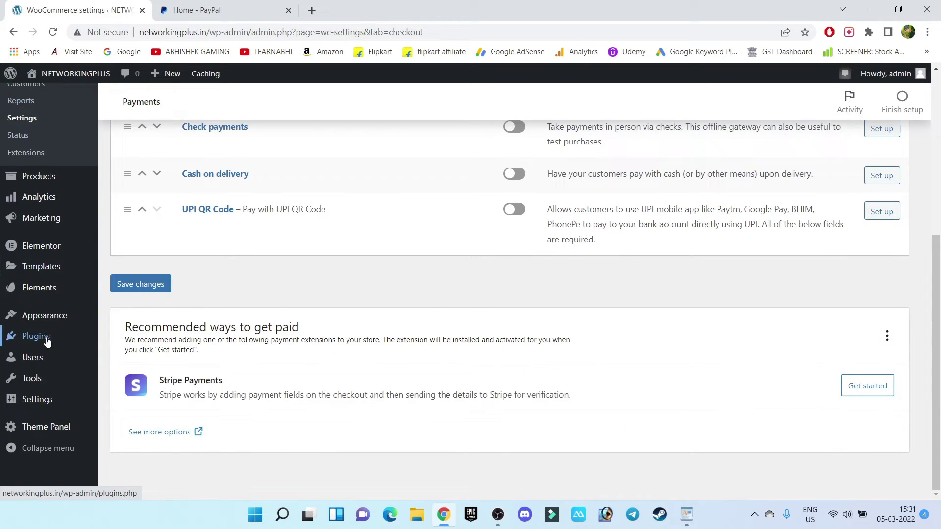
Step: Search Add Plugins for 'payp', then install and activate WooCommerce PayPal Payments
mouse_move(59, 341)
left_click(126, 361)
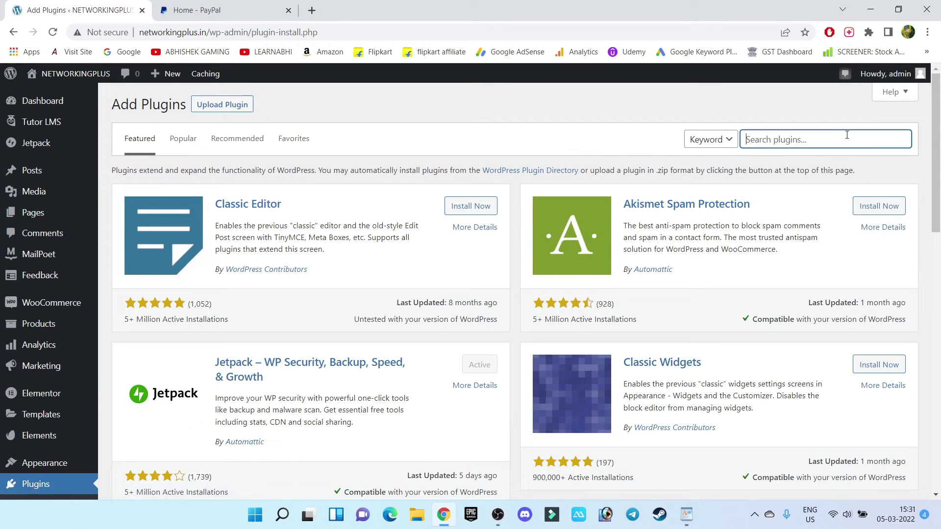
type("paypal")
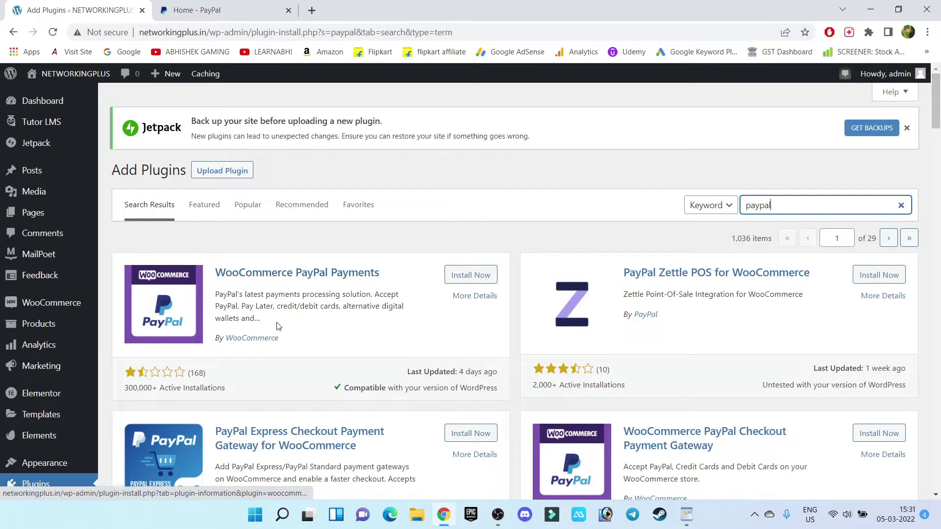
left_click(481, 280)
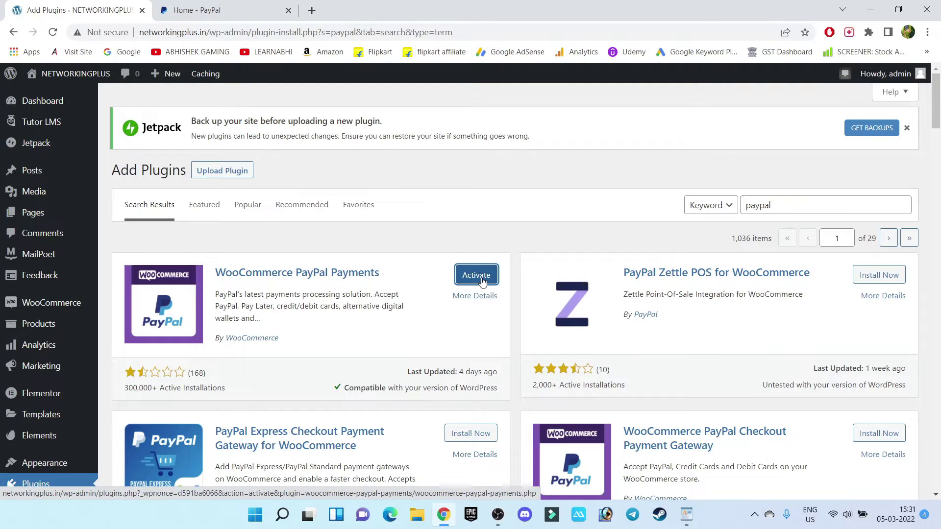
left_click(476, 276)
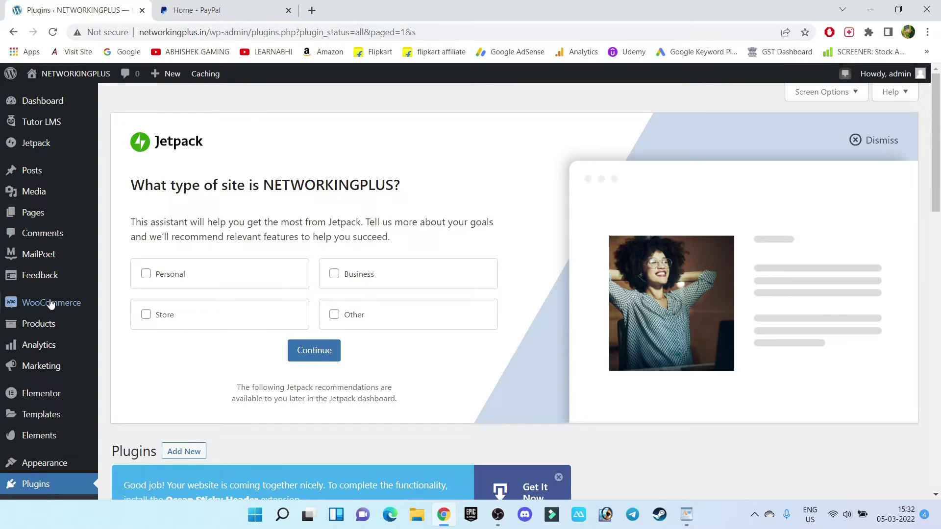
Step: Reopen WooCommerce Settings > Payments and scroll down to the new, disabled PayPal row
mouse_move(49, 306)
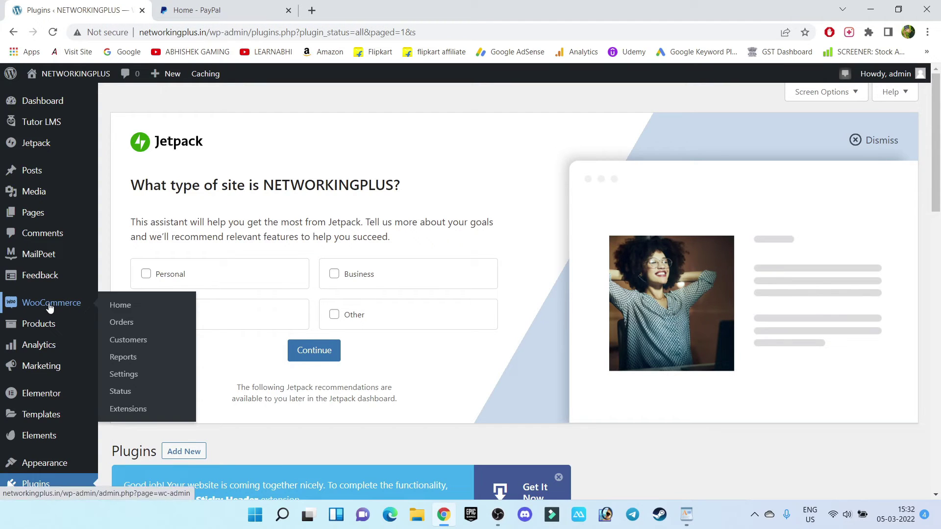
left_click(129, 375)
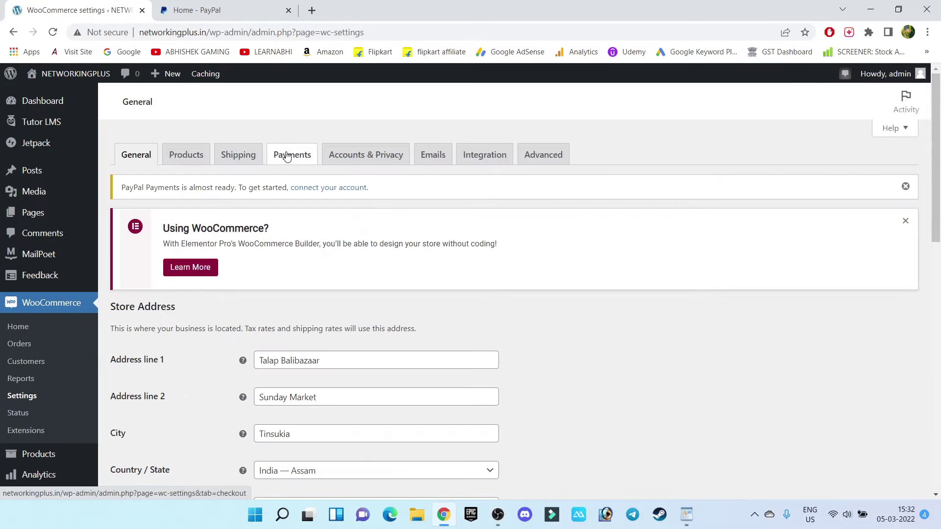
left_click(289, 155)
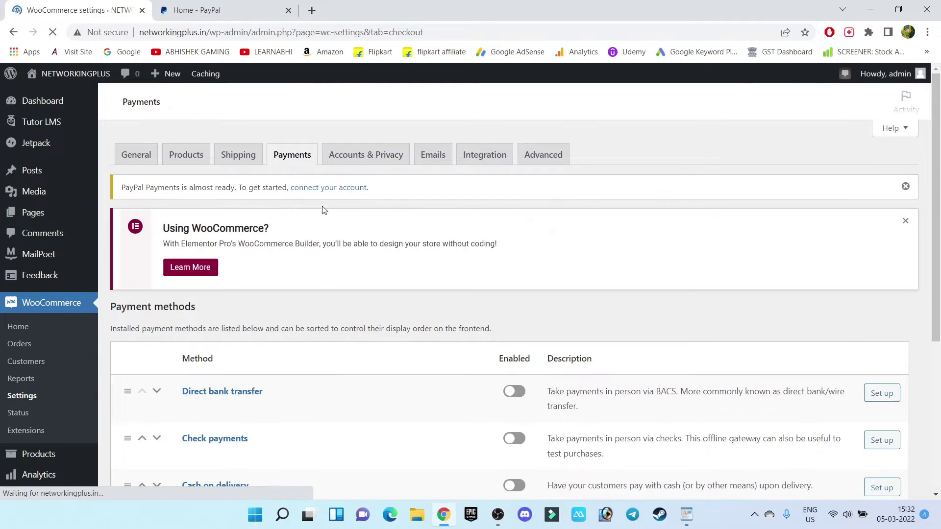
scroll(333, 328, "down", 5)
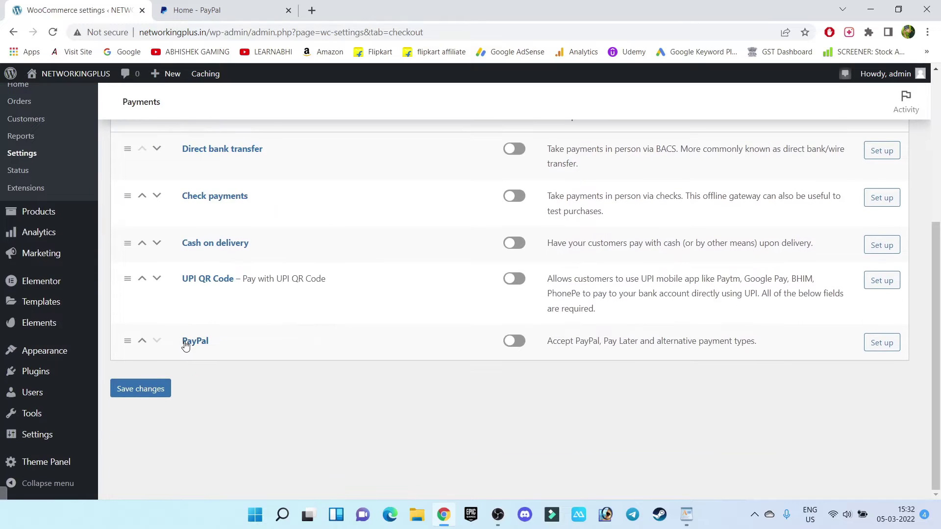
left_click_drag(220, 345, 182, 346)
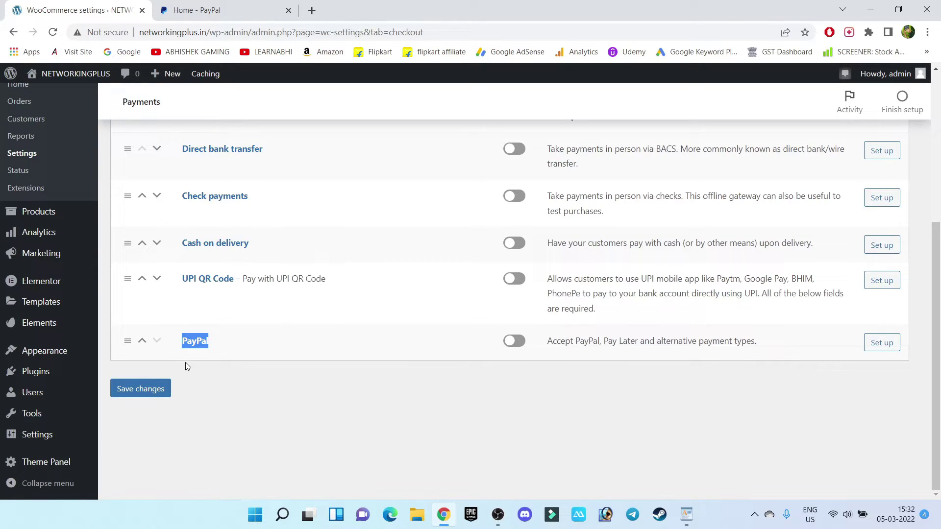
left_click(297, 353)
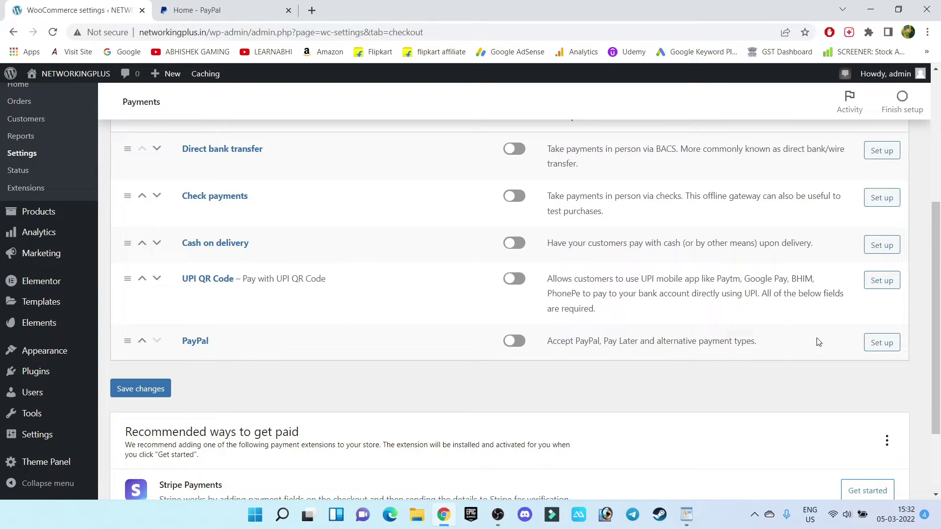
Step: Open PayPal setup, switch to manual credential input, and turn sandbox mode off
left_click(896, 344)
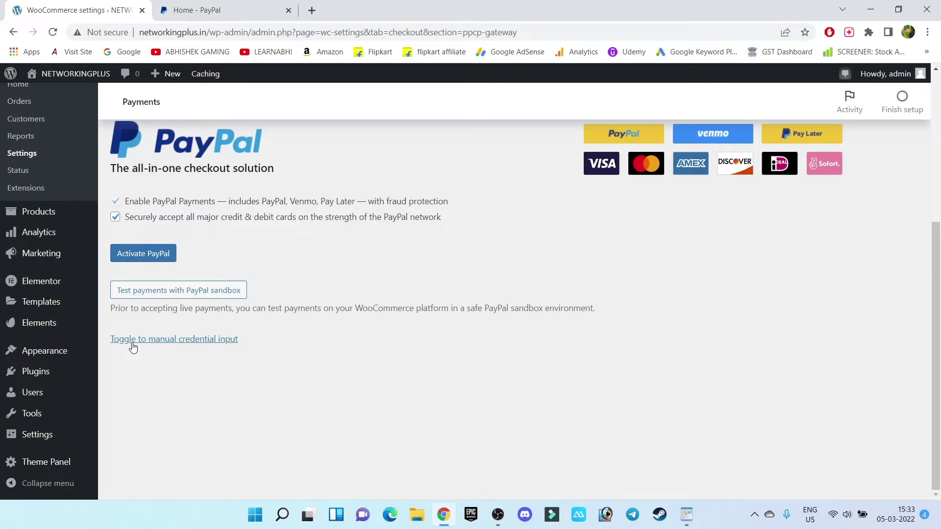
left_click(209, 340)
scroll(210, 294, "down", 3)
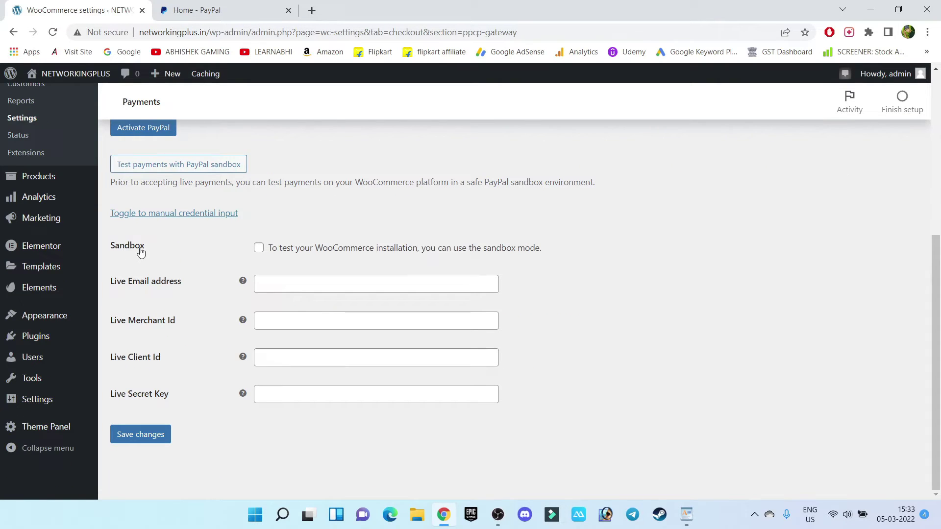
left_click_drag(157, 250, 102, 251)
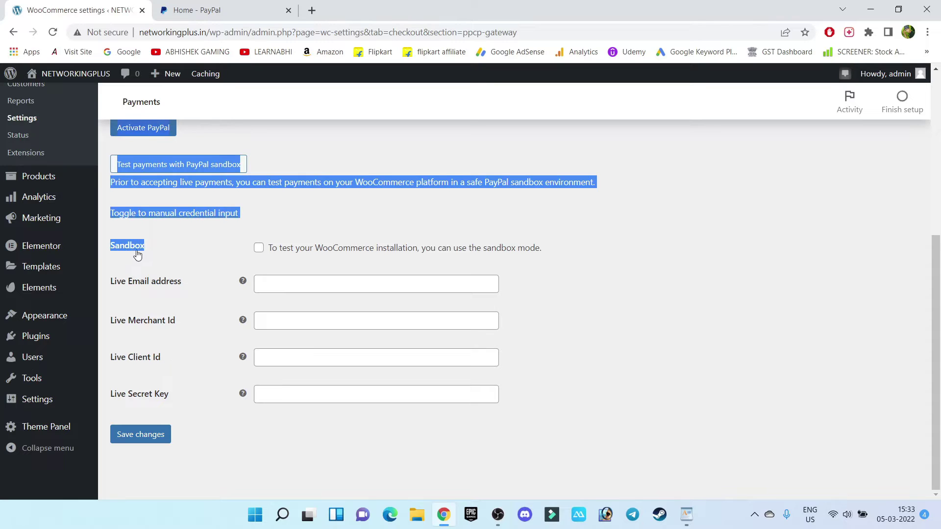
left_click(139, 253)
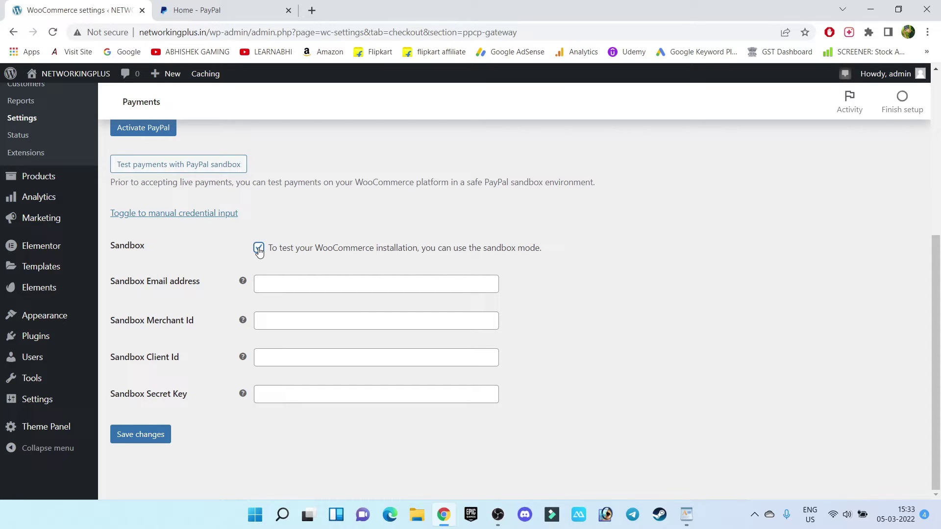
left_click(258, 248)
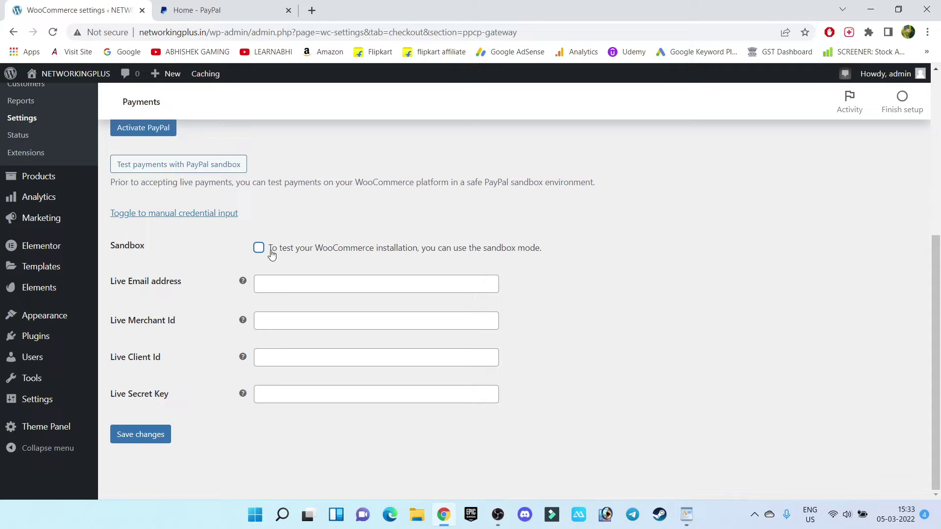
Step: Go through the empty Live Email, Merchant Id, Client Id and Secret Key fields twice
left_click(287, 286)
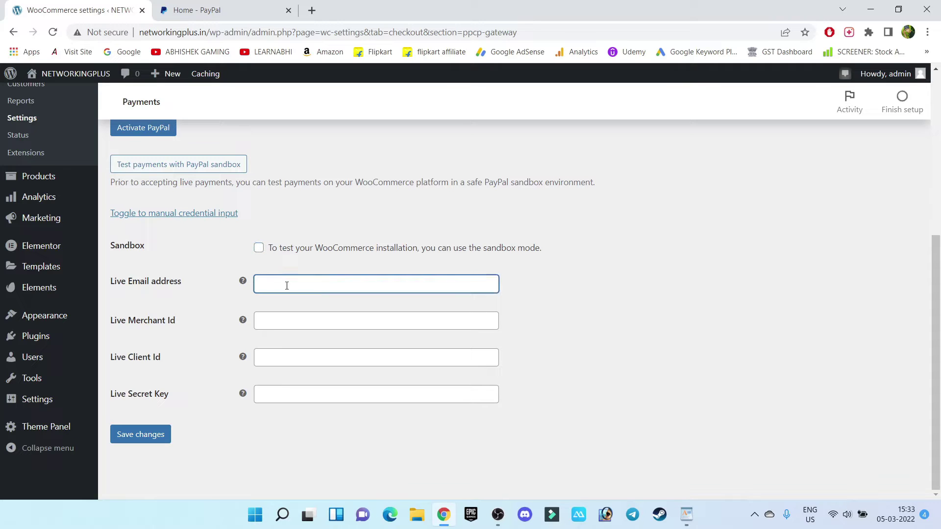
left_click(290, 323)
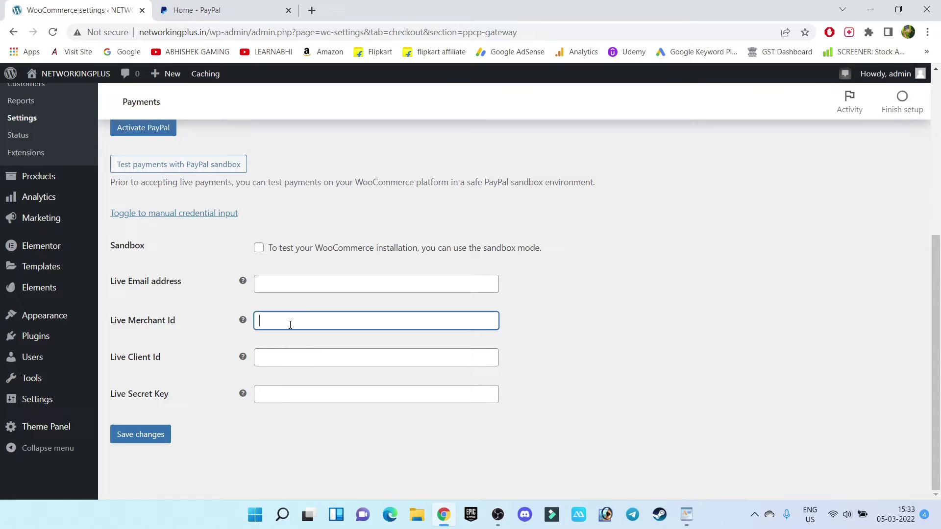
left_click(290, 353)
left_click(290, 396)
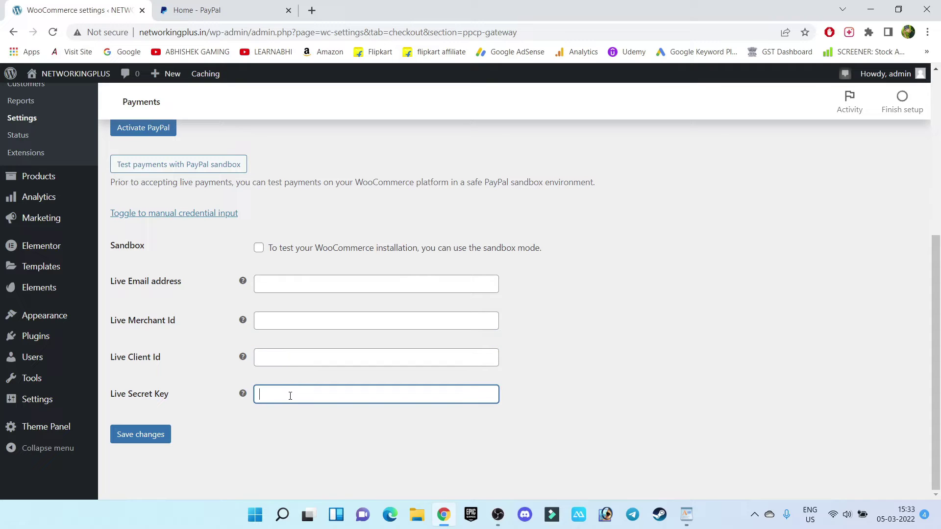
left_click(271, 287)
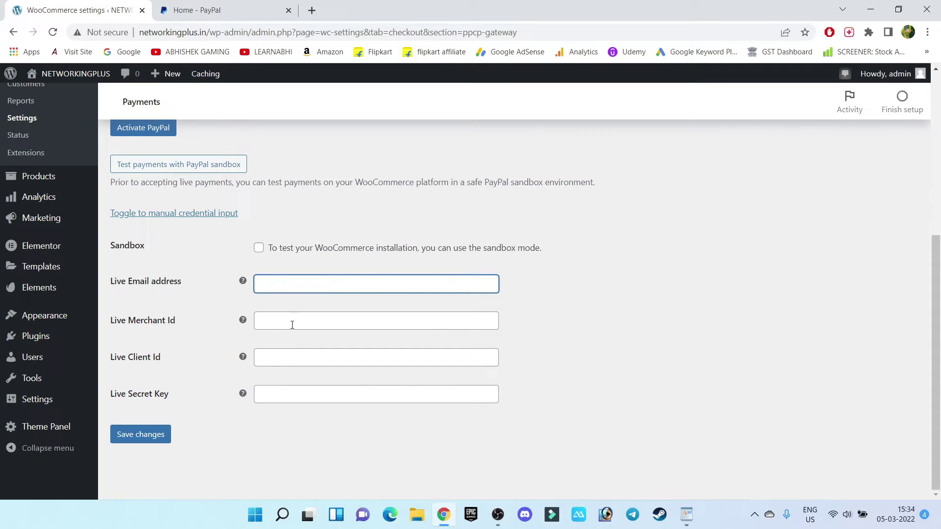
left_click(307, 323)
left_click(298, 357)
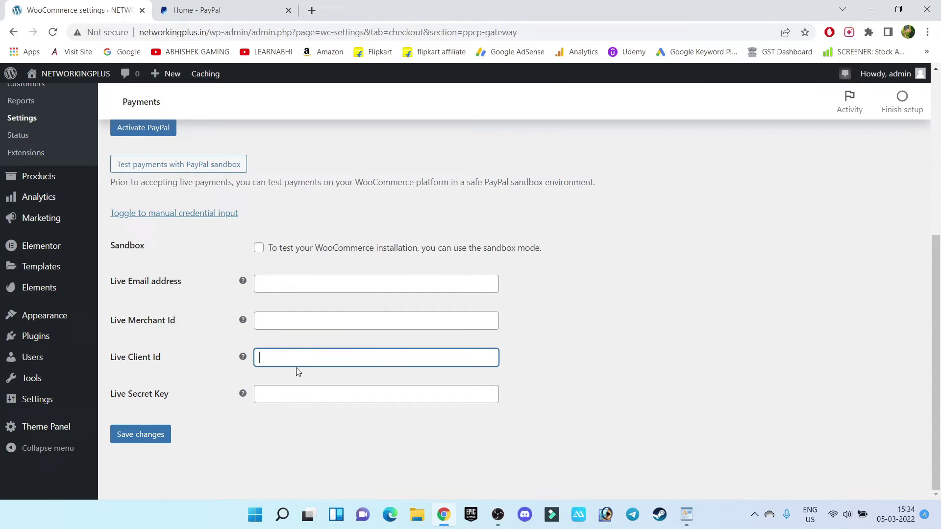
left_click(290, 396)
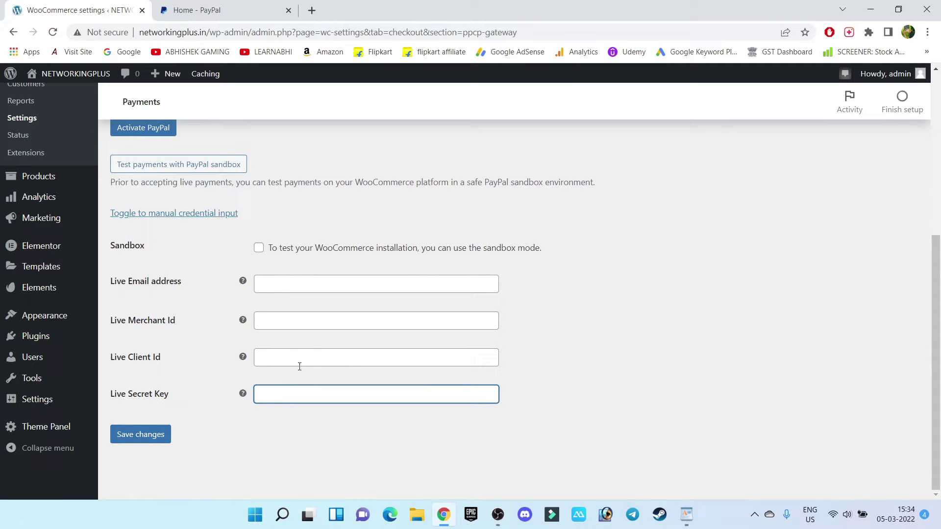
Step: Load paypal.com in a new incognito window
left_click(197, 9)
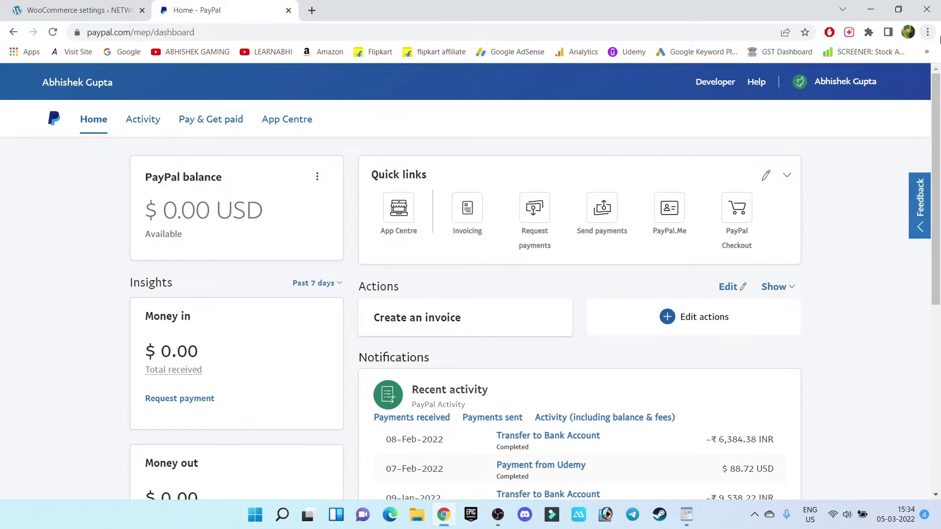
left_click(927, 32)
left_click(839, 81)
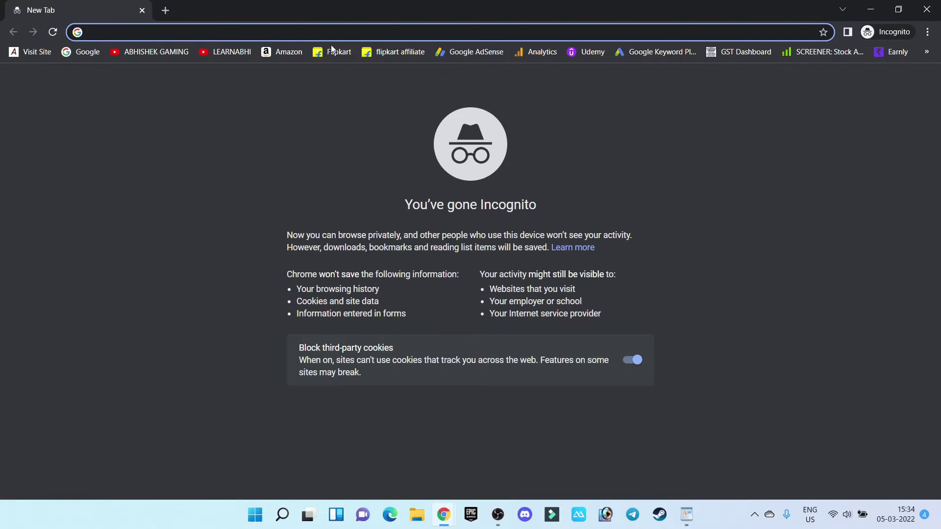
type("pay")
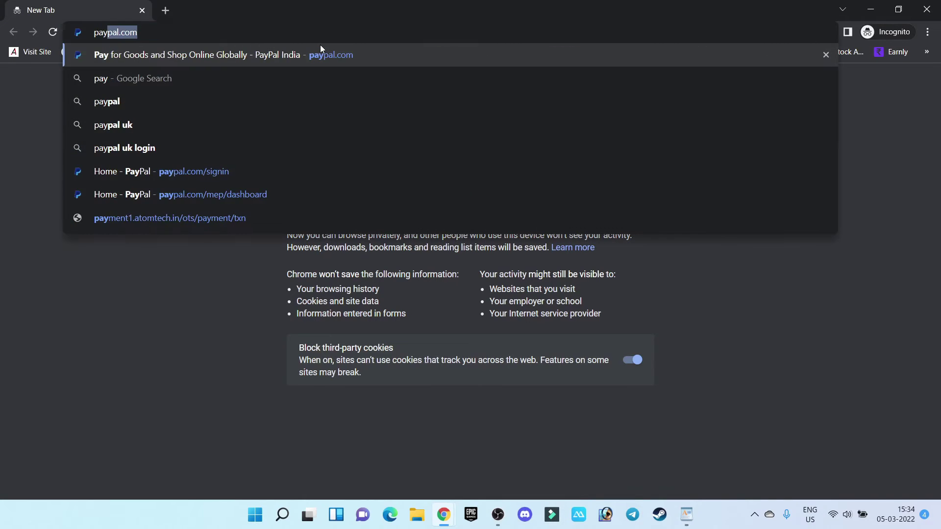
type("pal.com")
key("Return")
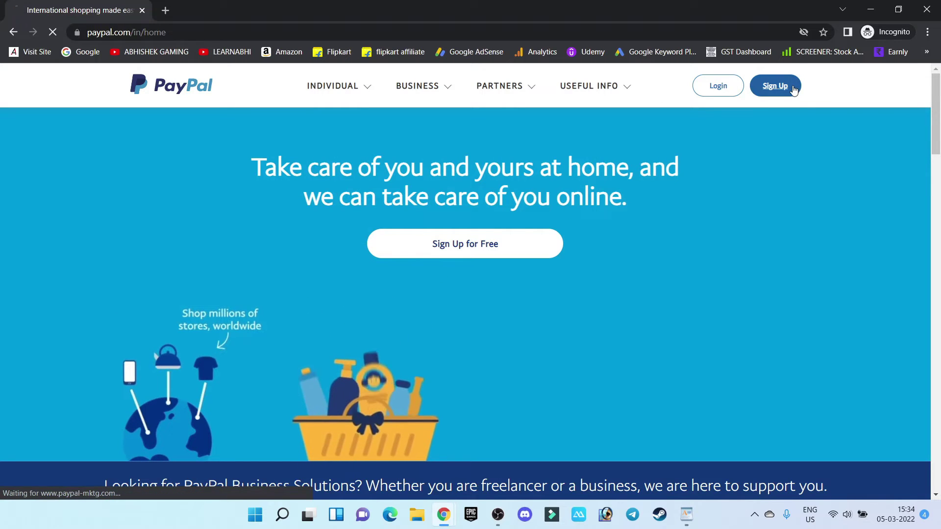
Step: Start PayPal sign-up and select the Business Account type
left_click(792, 88)
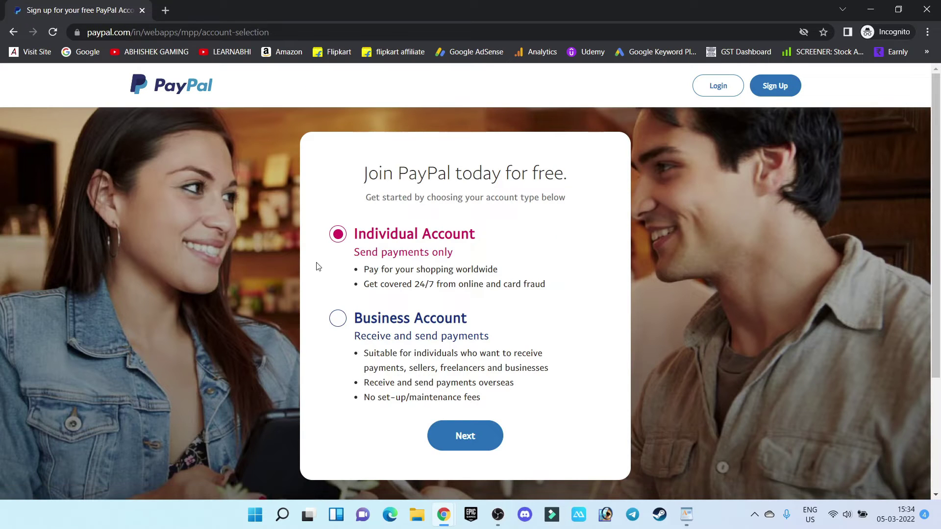
left_click(336, 324)
left_click(372, 274)
left_click(352, 335)
Step: Close the incognito window and show PayPal's Account settings > Business information page
left_click(925, 9)
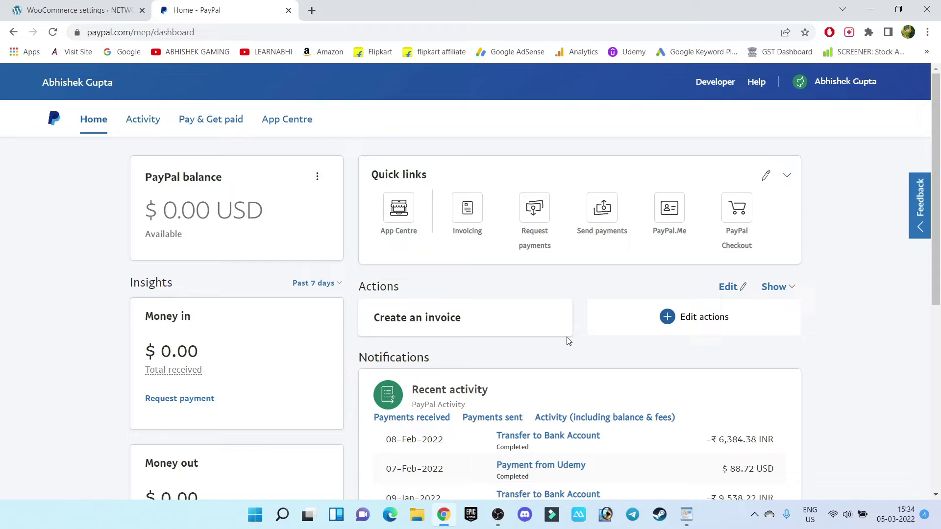
mouse_move(842, 93)
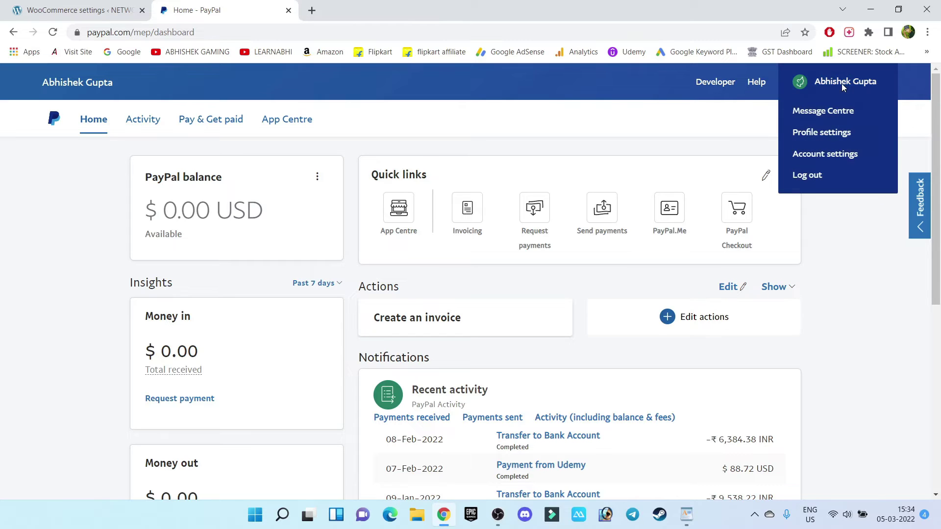
left_click(835, 158)
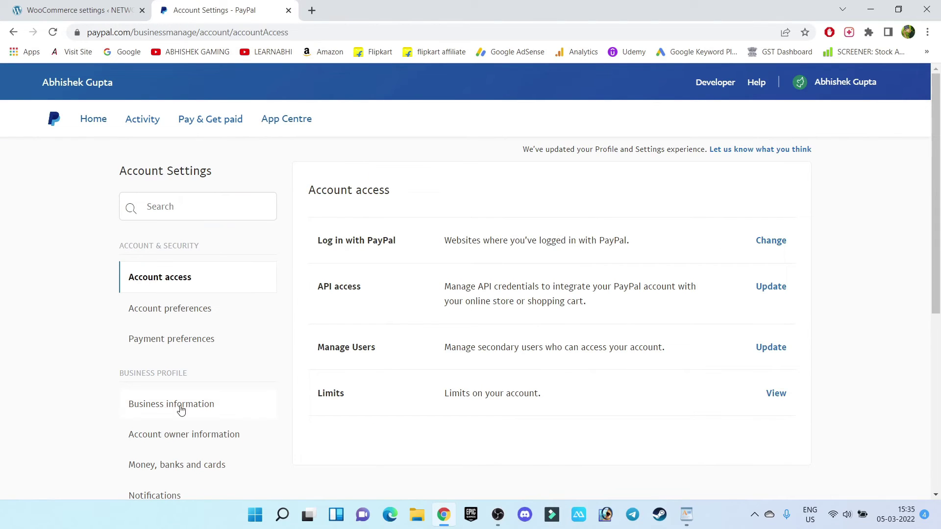
left_click(185, 413)
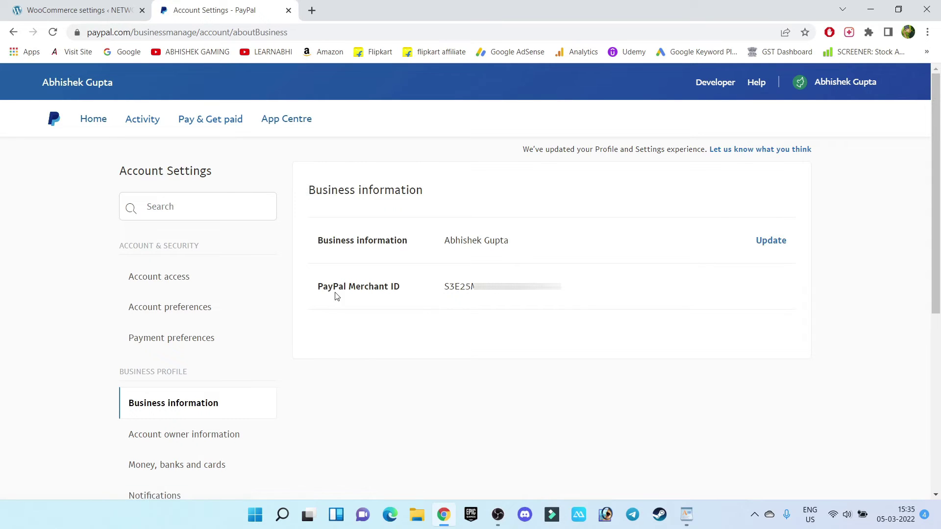
Step: Copy the PayPal Merchant ID and paste it into WooCommerce's Live Merchant Id field
left_click_drag(318, 287, 401, 293)
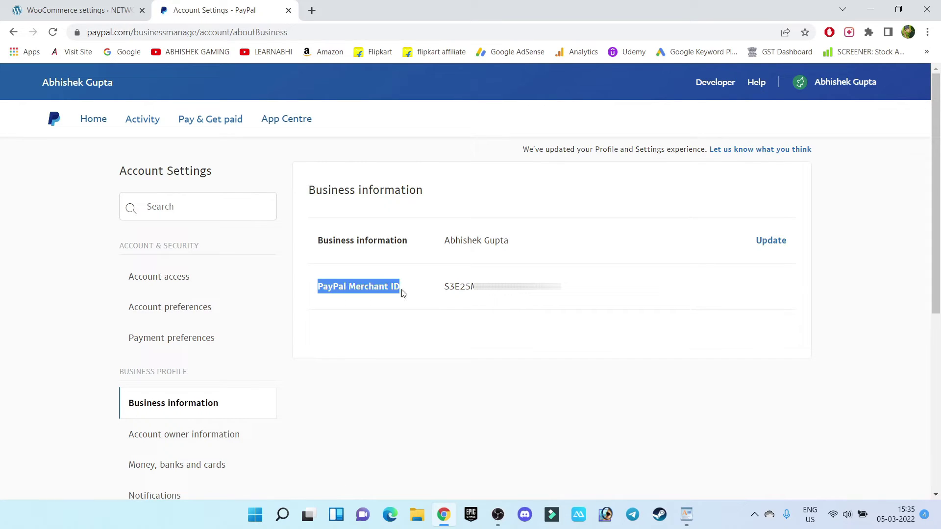
left_click_drag(561, 288, 448, 296)
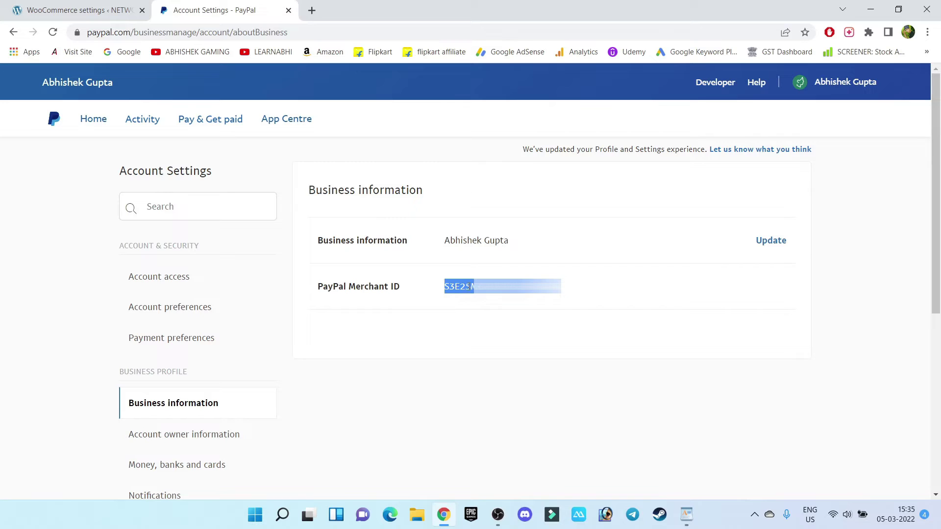
right_click(468, 287)
left_click(500, 301)
left_click(35, 5)
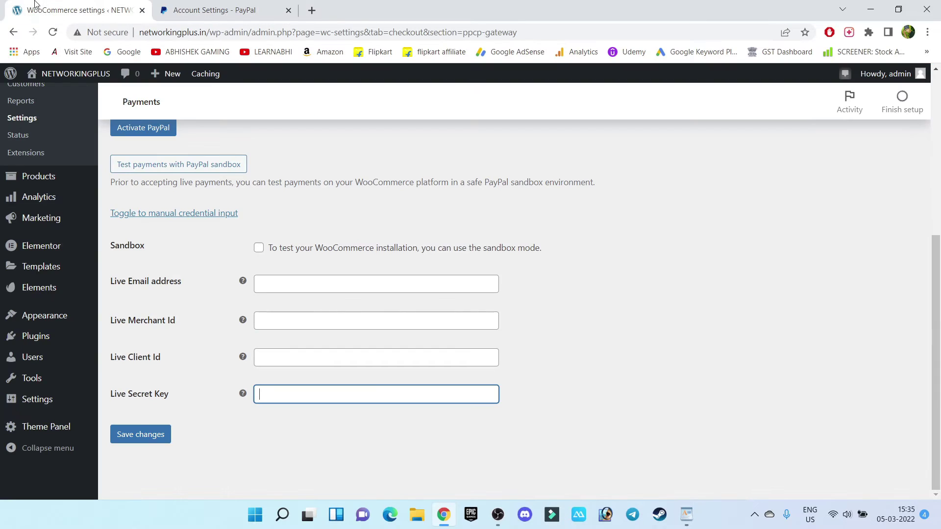
left_click(286, 324)
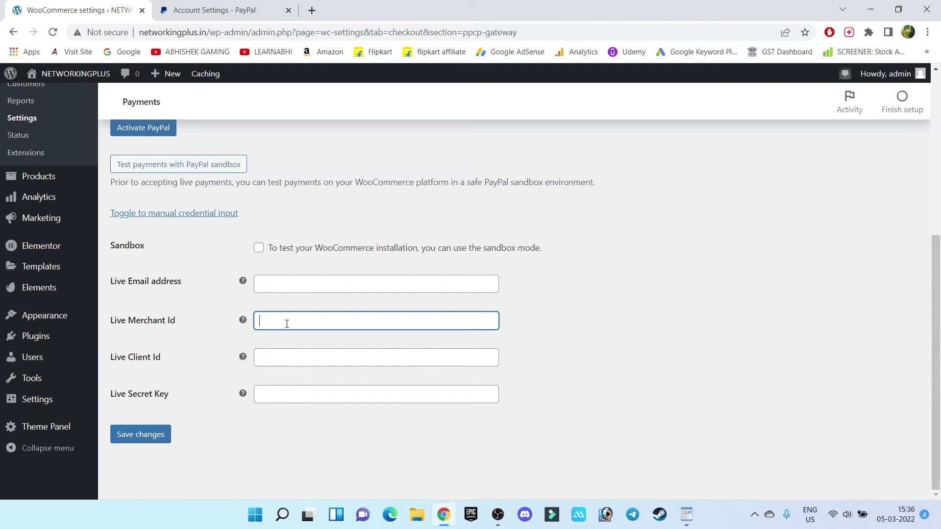
key("ctrl+v")
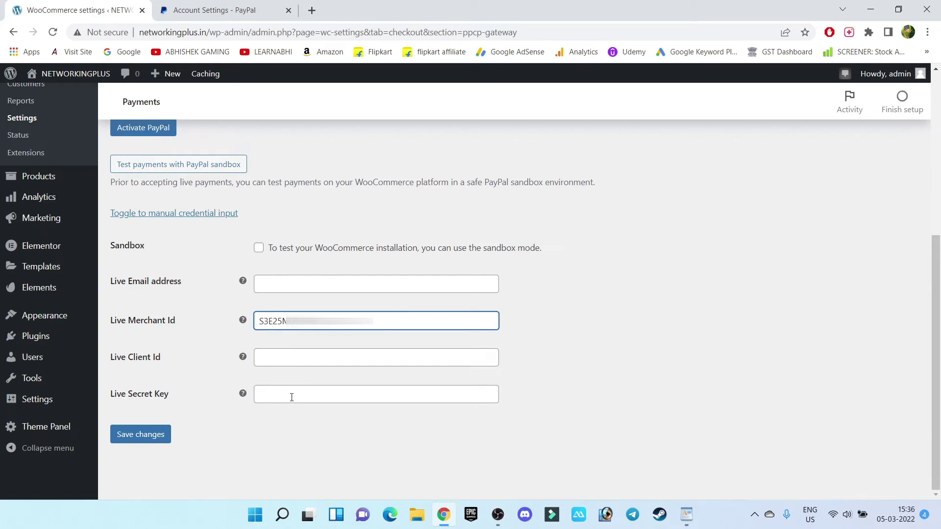
Step: Open the PayPal Developer dashboard and switch to Live app credentials
left_click(222, 10)
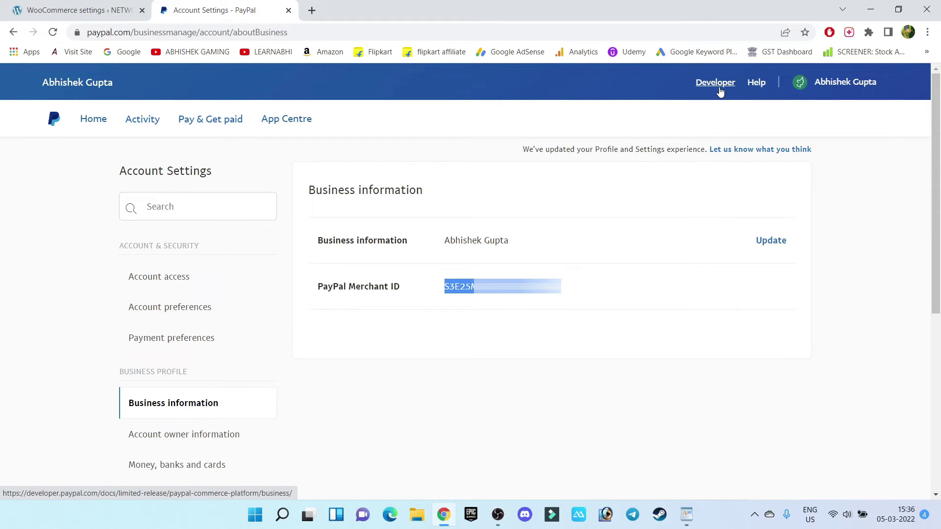
left_click(716, 83)
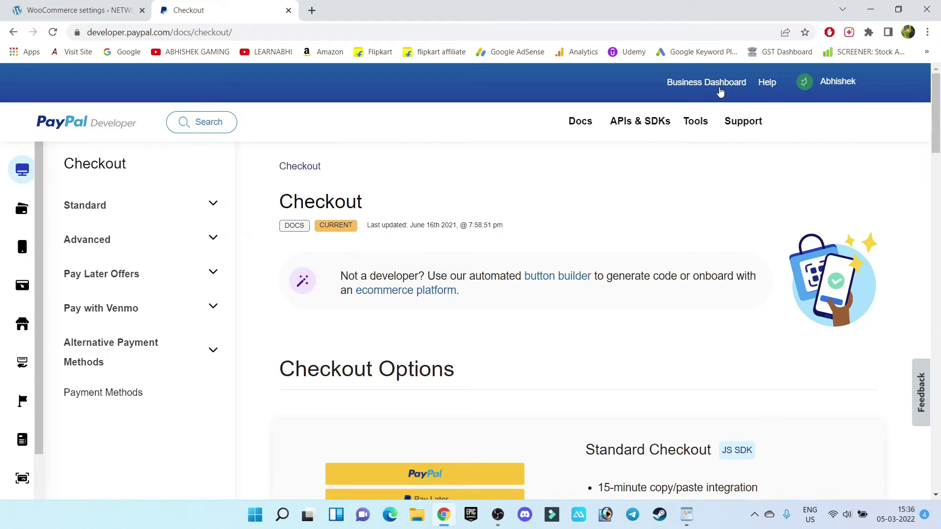
mouse_move(829, 78)
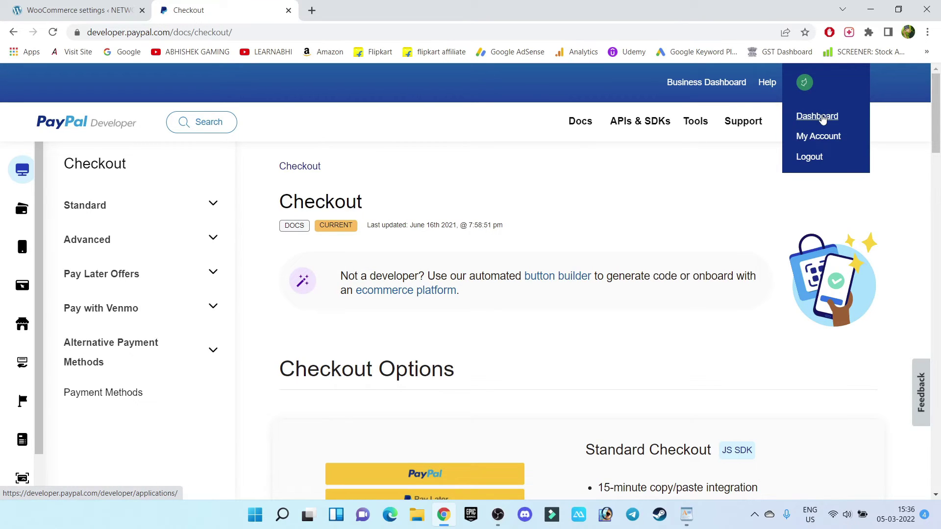
left_click(822, 116)
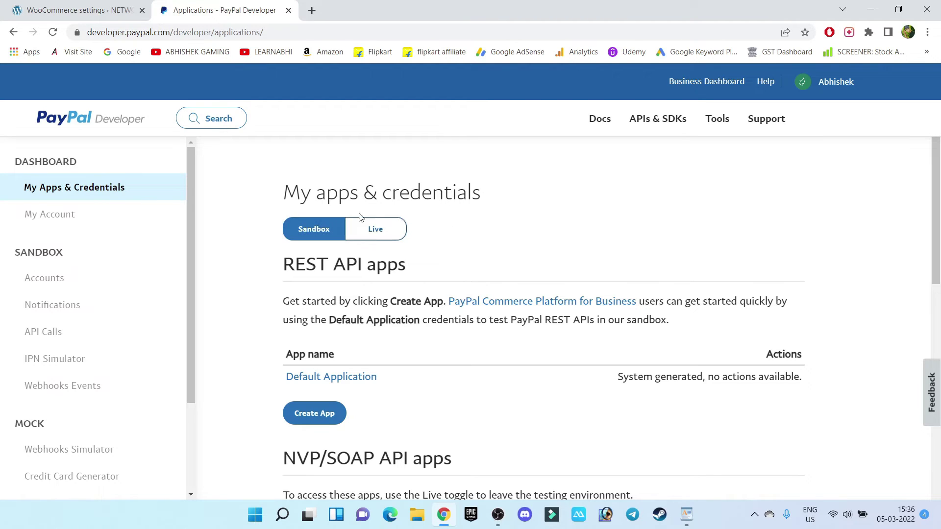
left_click(381, 237)
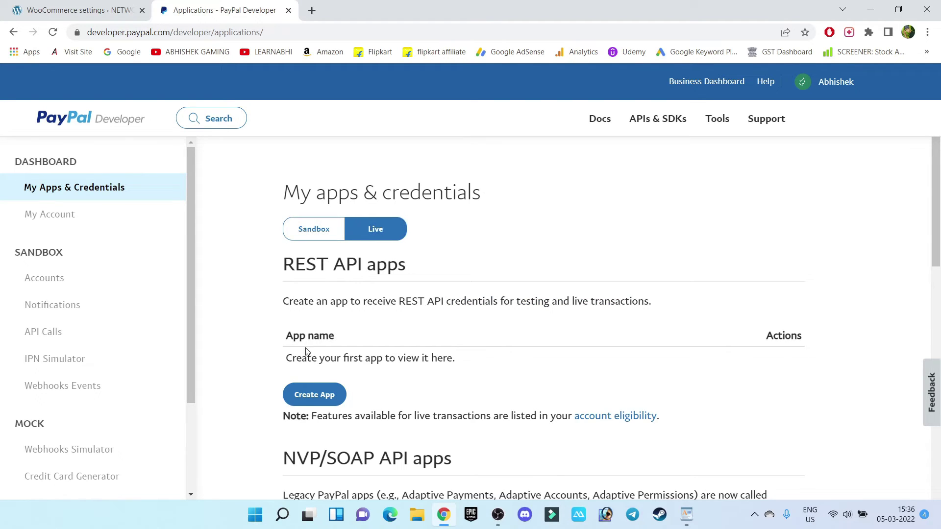
Step: Start a new live app and begin typing its App Name, NetworkingPlus
left_click(323, 401)
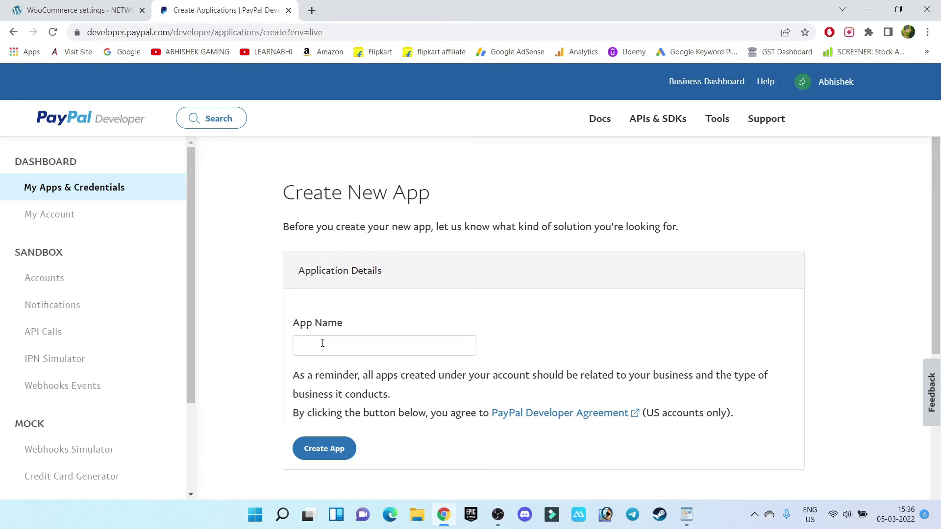
left_click(322, 343)
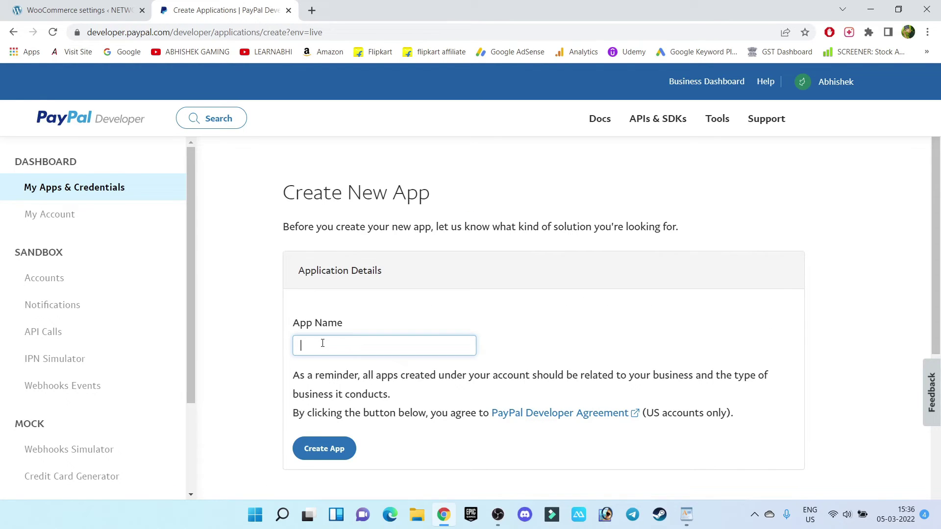
type("Networking P")
key("BackSpace")
key("BackSpace")
Step: Finish the App Name NetworkingPlus, create the app, and reveal its secret key
type("Plus")
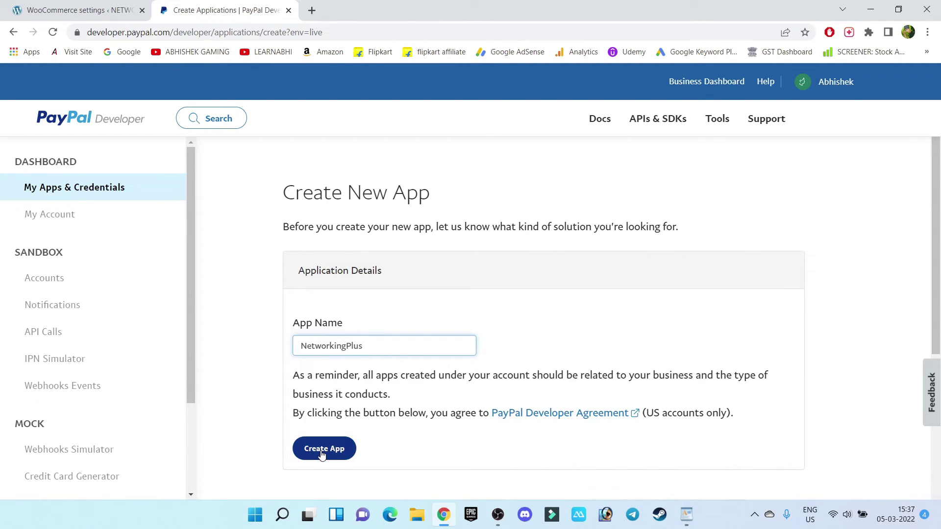
left_click(322, 451)
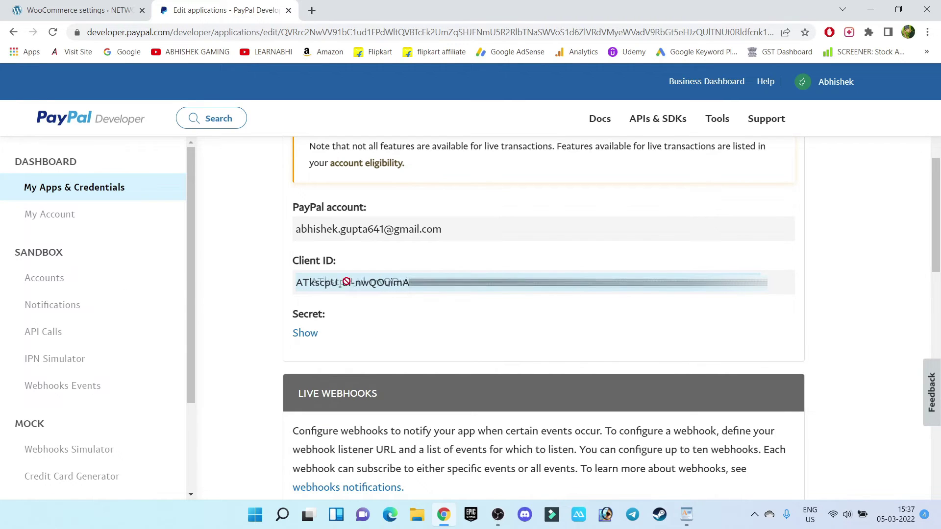
left_click(301, 337)
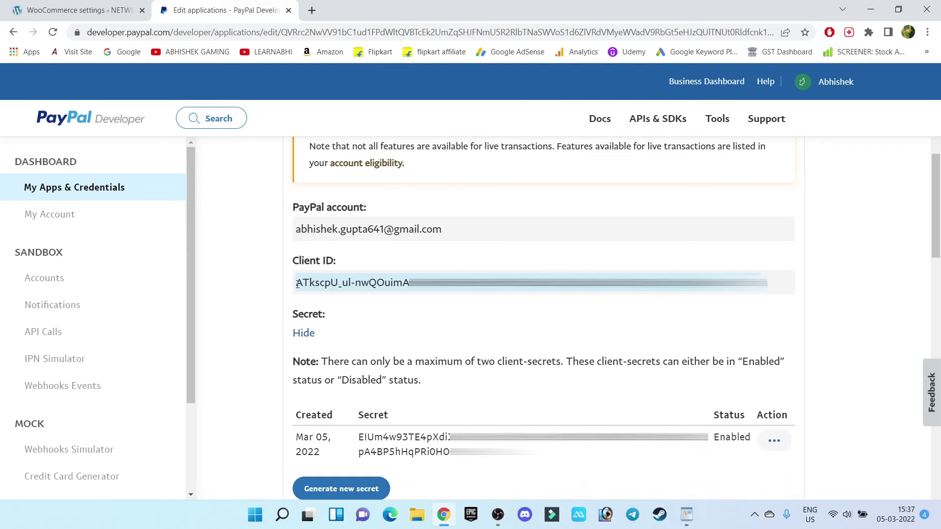
Step: Copy the app's Client ID into WooCommerce's Live Client Id field
triple_click(353, 282)
right_click(729, 285)
left_click(757, 295)
left_click(78, 10)
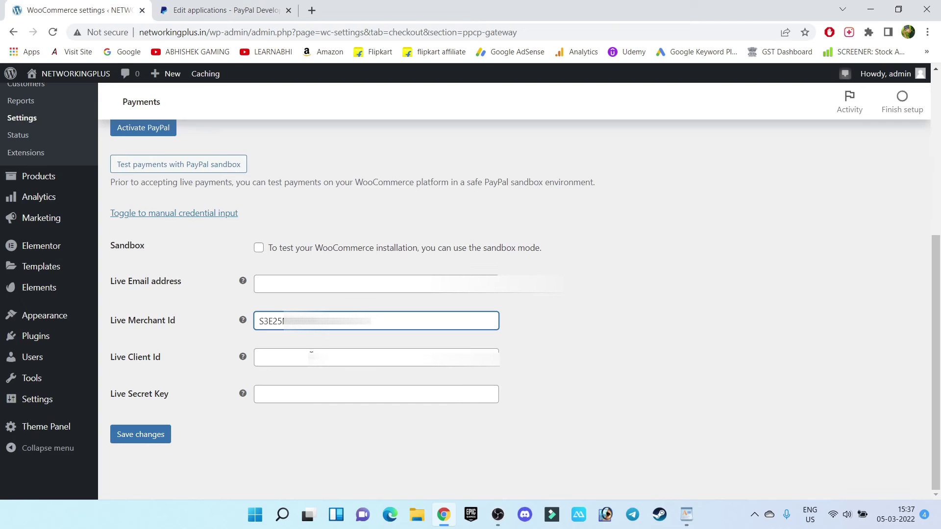
left_click(311, 352)
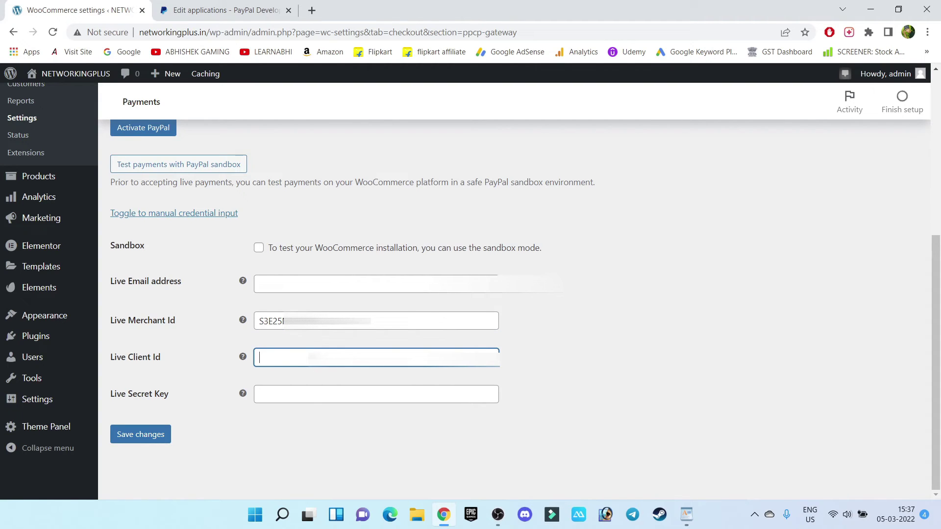
key("ctrl+v")
Step: Paste the client secret into Live Secret Key and enter the PayPal account e-mail
left_click(165, 6)
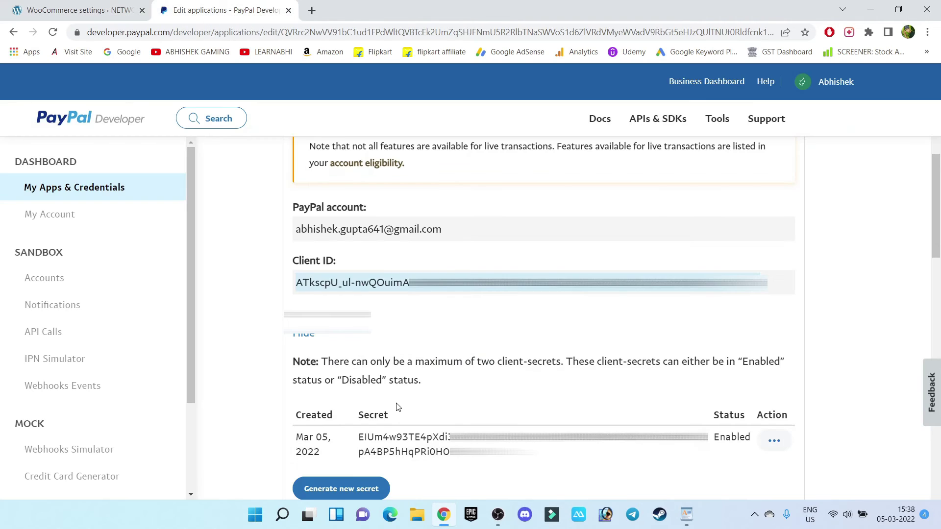
double_click(358, 437)
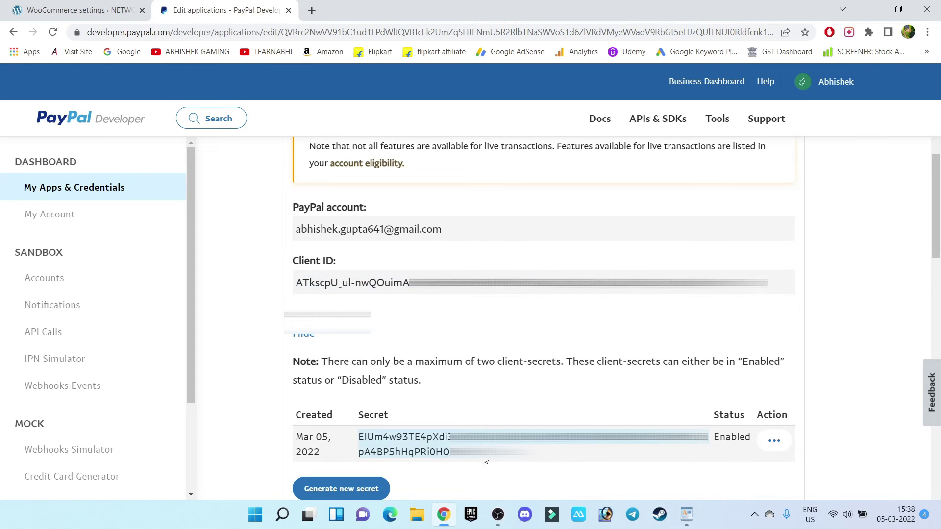
right_click(475, 437)
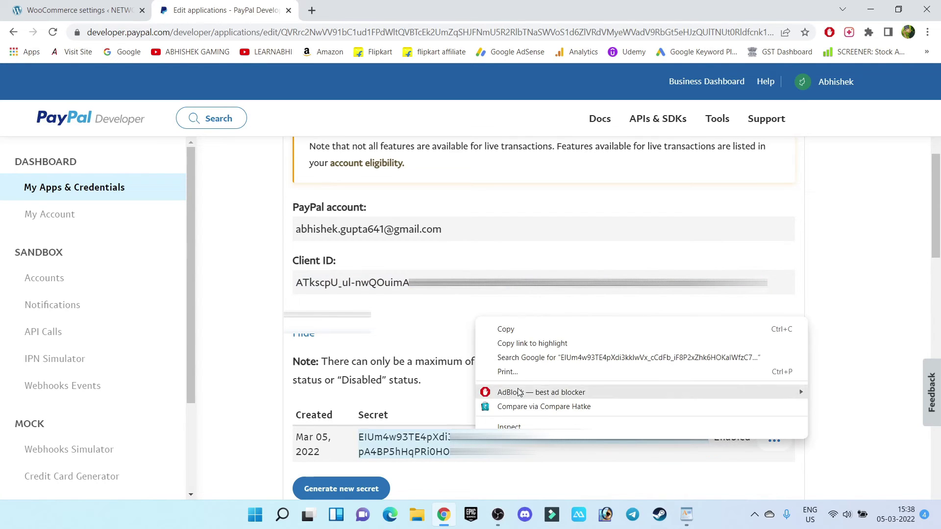
left_click(520, 331)
left_click(75, 10)
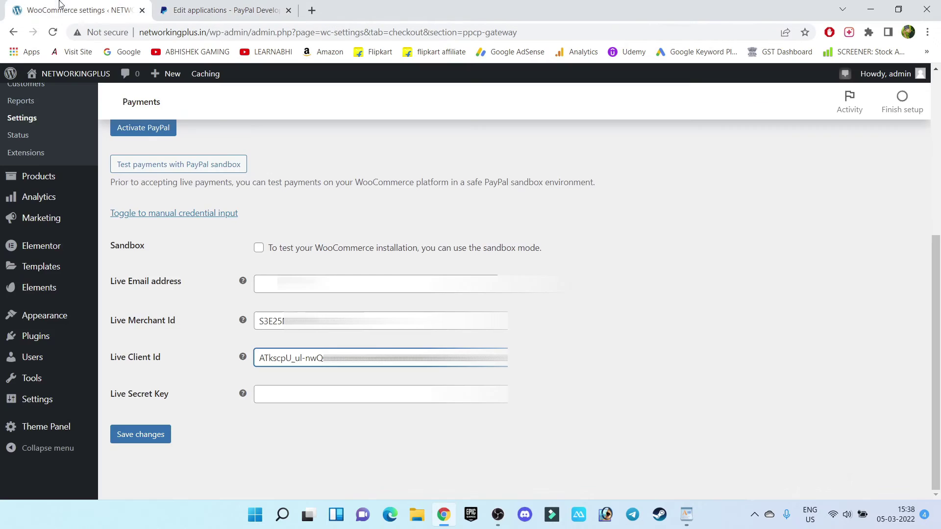
left_click(287, 398)
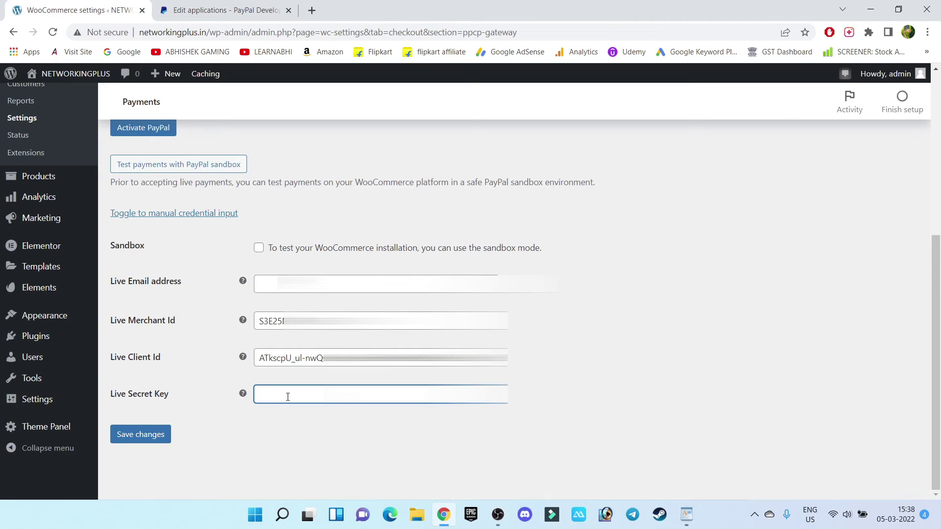
key("ctrl+v")
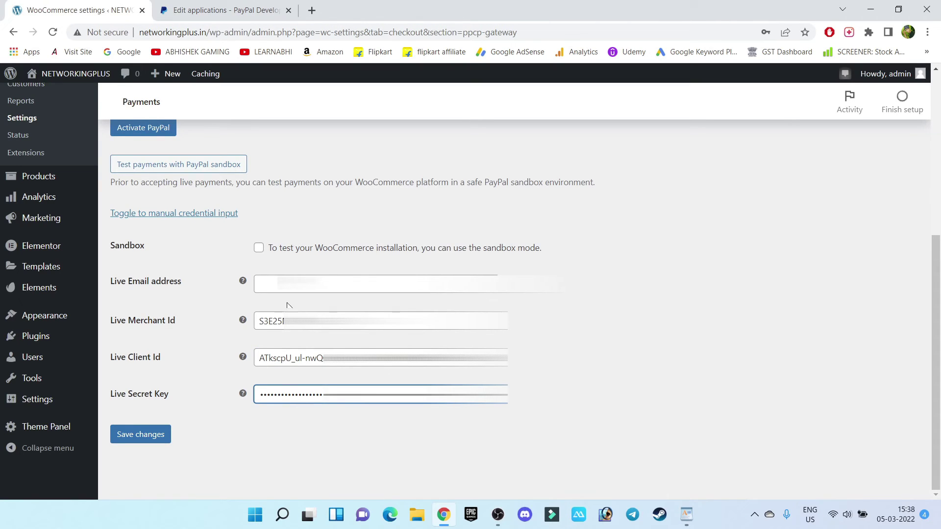
left_click(302, 289)
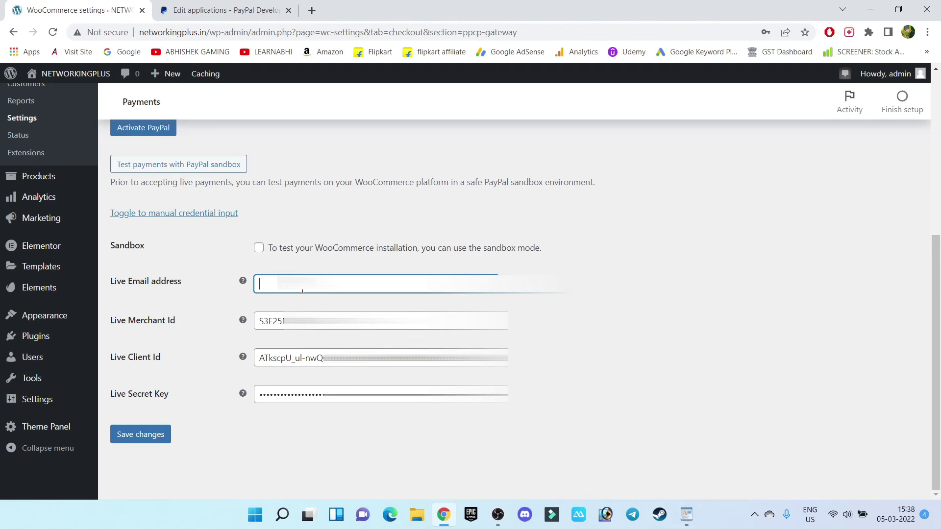
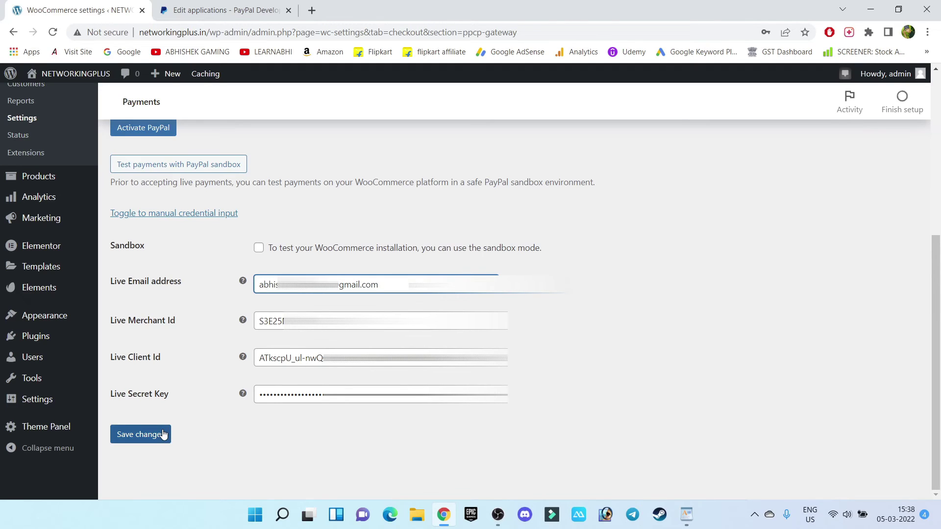
Step: Save the PayPal credential settings and switch PayPal on in the Payments list
left_click(163, 434)
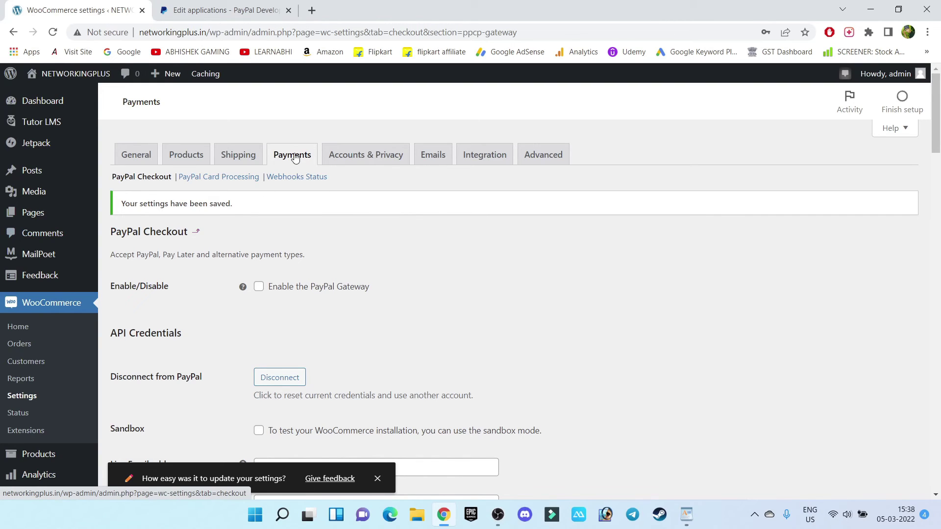
left_click(292, 156)
scroll(189, 317, "down", 2)
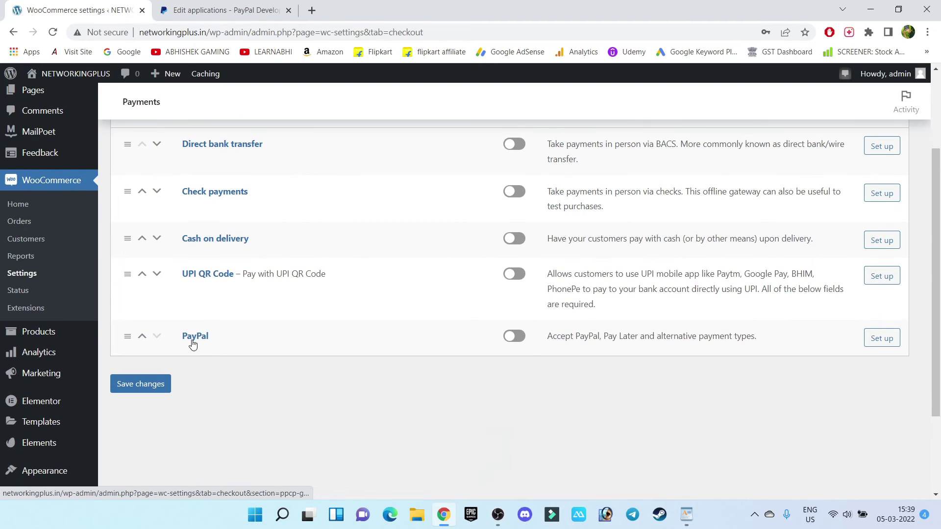
left_click(514, 336)
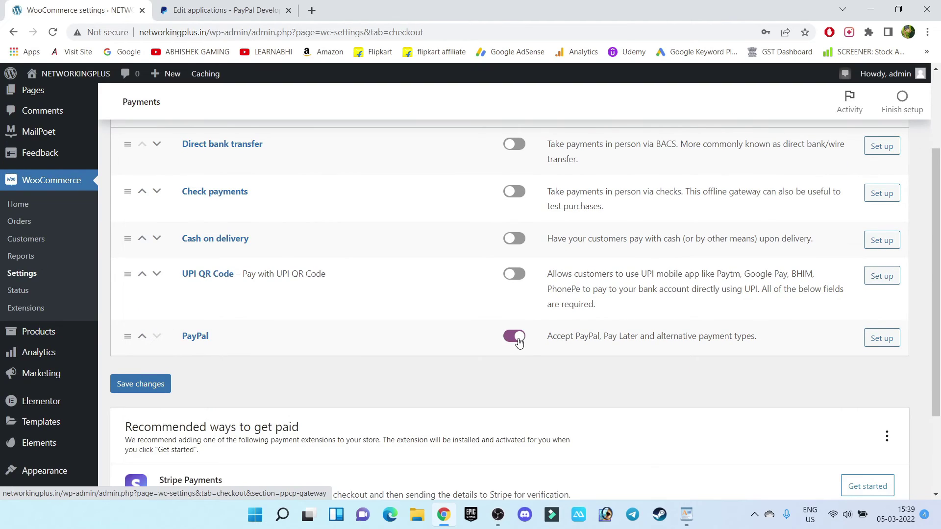
Step: Open the NETWORKINGPLUS public site in a new tab and go to Courses
mouse_move(64, 77)
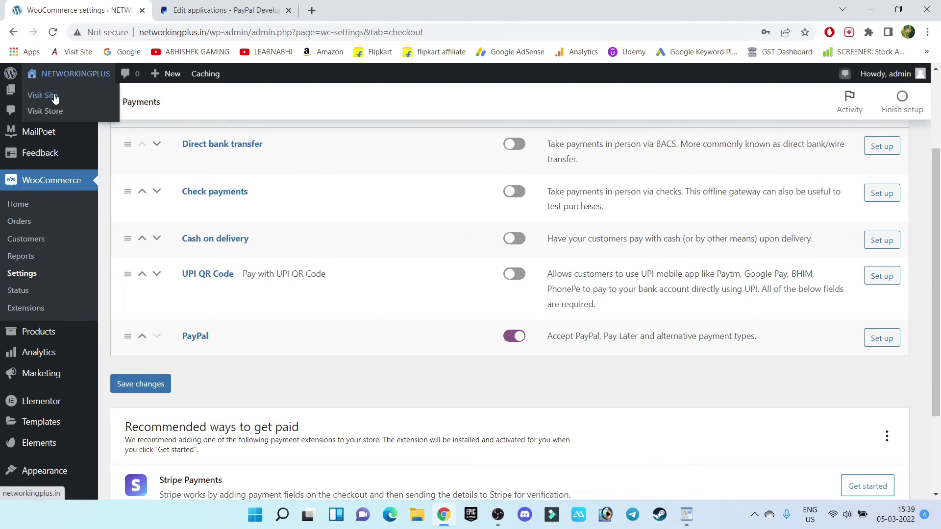
middle_click(55, 97)
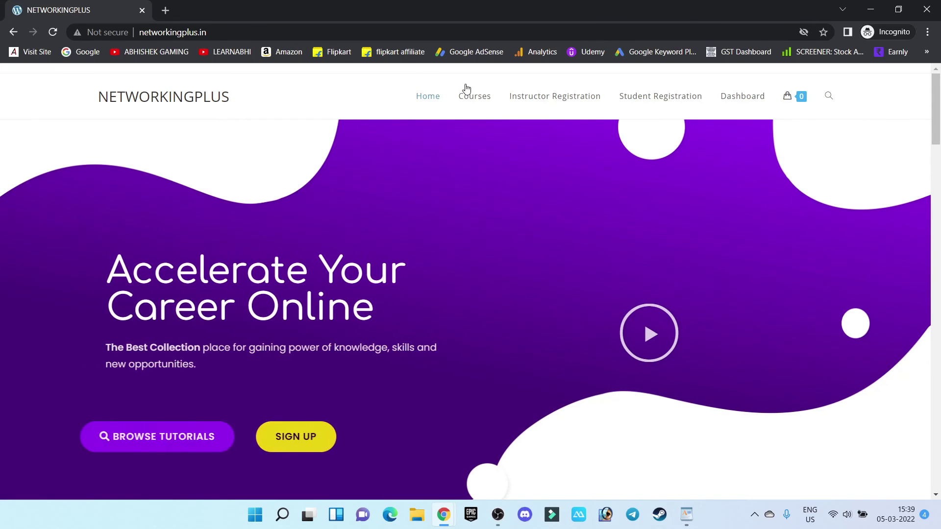
left_click(471, 98)
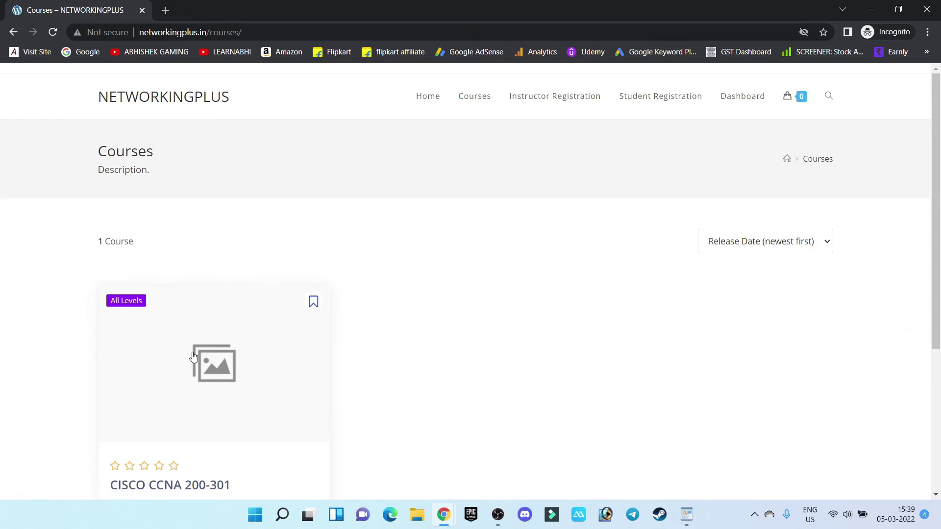
Step: Add the CISCO CCNA 200-301 course (₹499.00) to the cart and view the cart
scroll(191, 367, "down", 3)
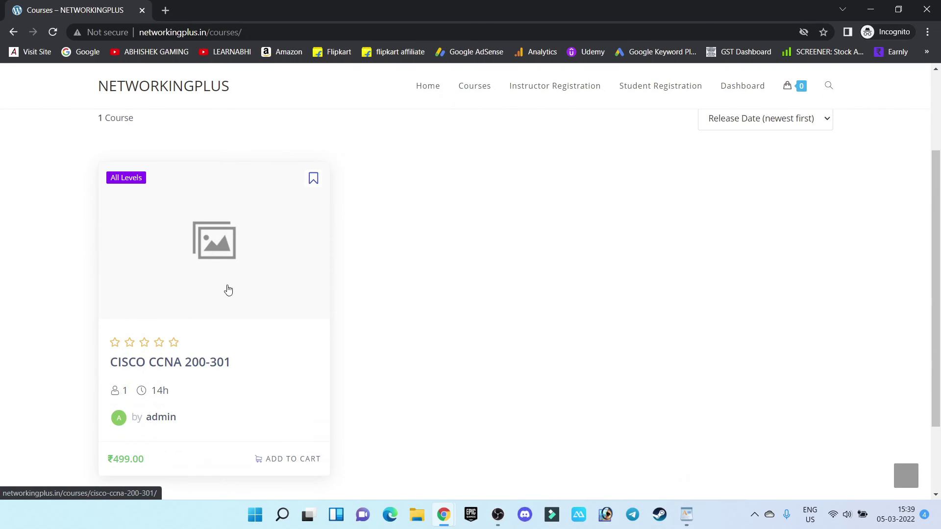
left_click(210, 260)
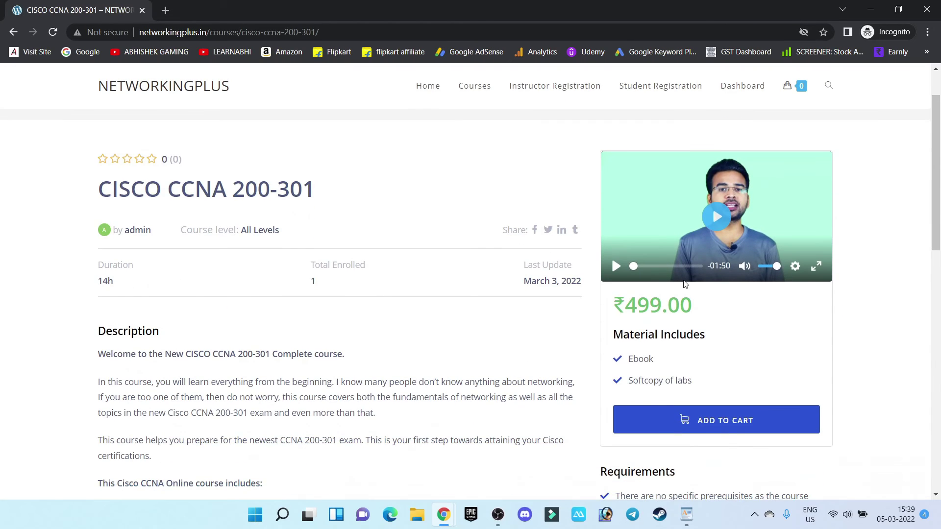
left_click_drag(707, 306, 616, 304)
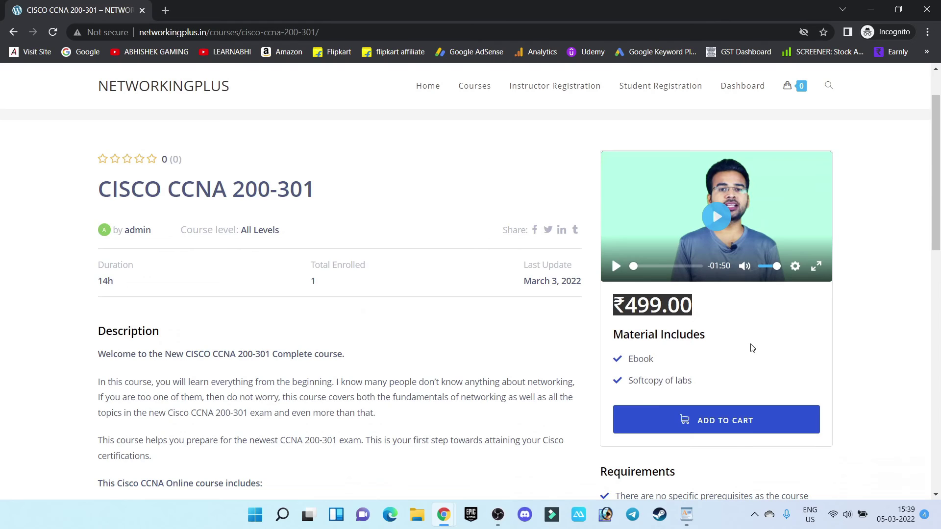
left_click(733, 384)
left_click(709, 416)
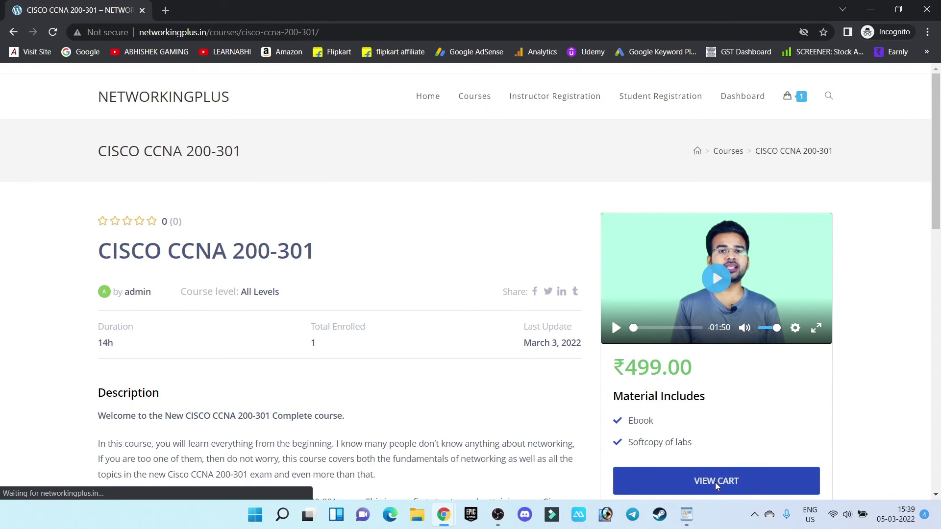
left_click(717, 481)
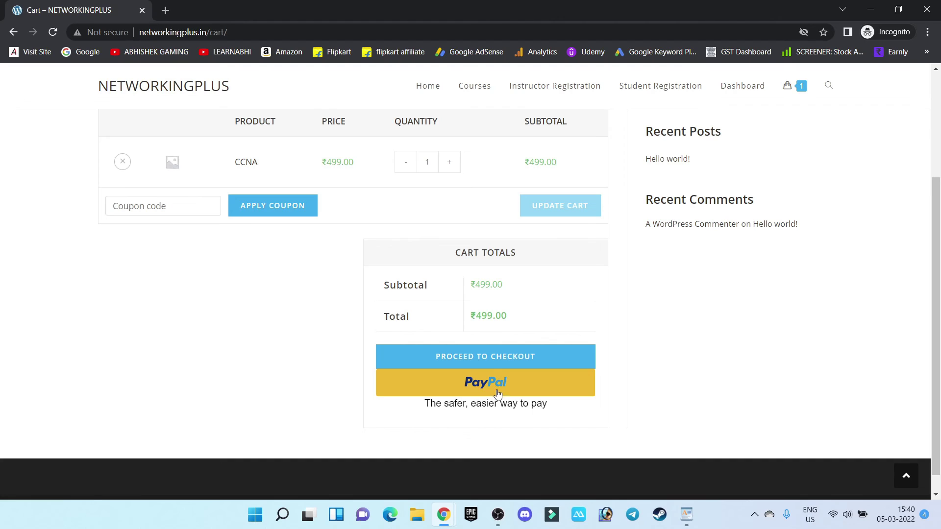
Step: Proceed to the checkout page and start on the billing name field
left_click(489, 362)
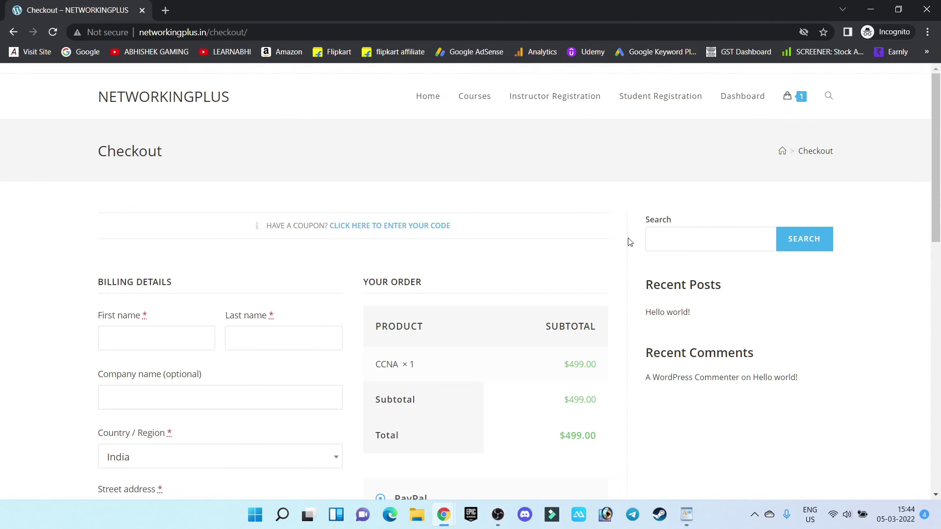
left_click_drag(937, 167, 937, 226)
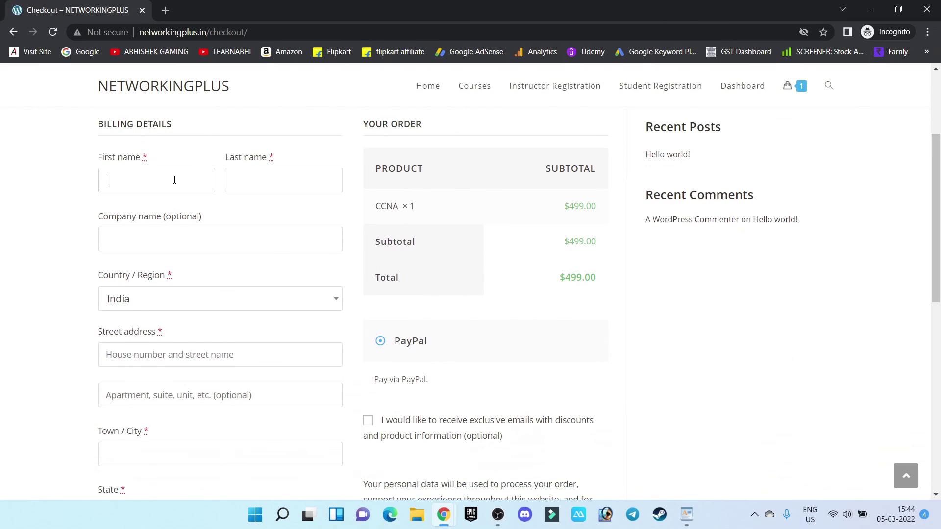
left_click(288, 179)
left_click_drag(563, 206, 642, 213)
Step: Open PayPal's Debit or Credit Card form and select the Card number field
left_click_drag(939, 210, 939, 303)
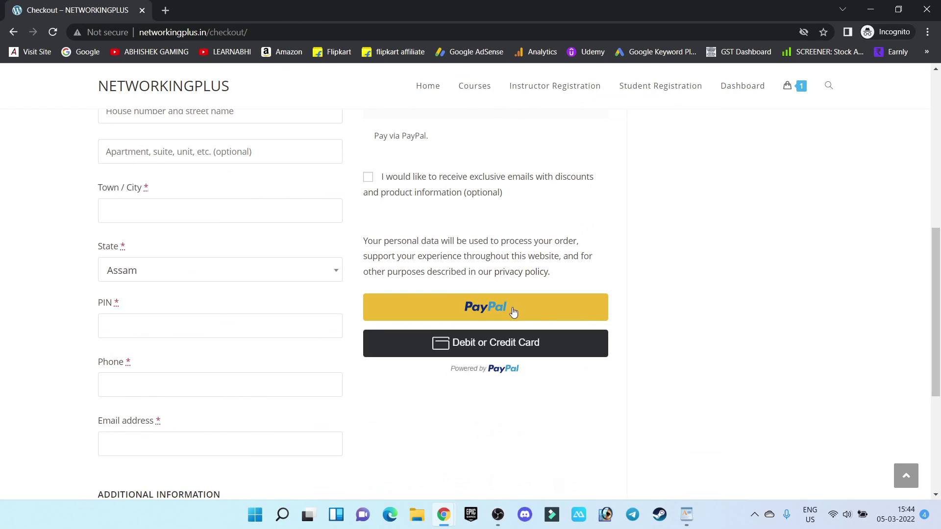
left_click(485, 346)
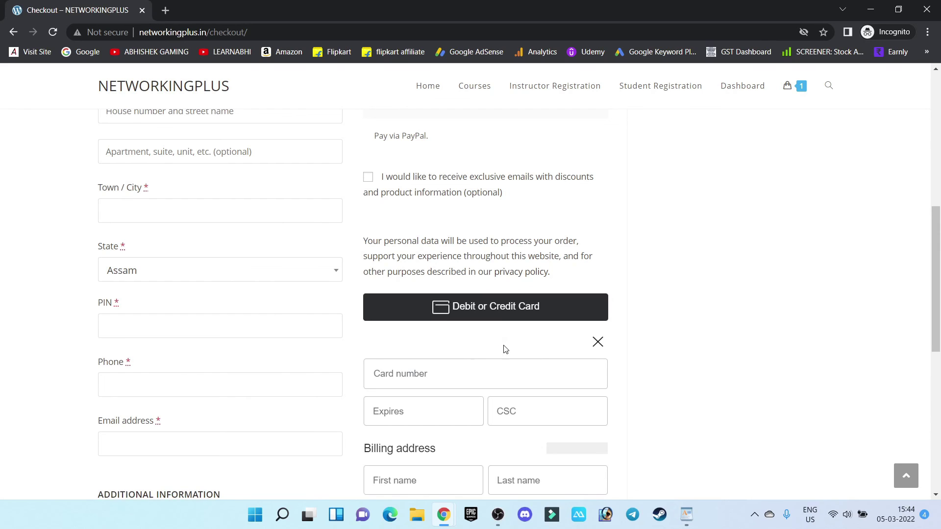
scroll(504, 348, "down", 3)
left_click(418, 200)
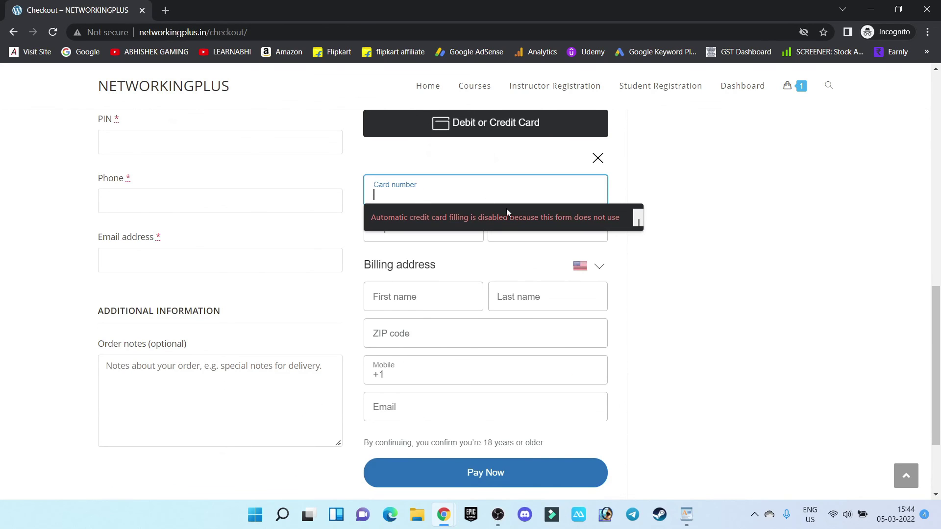